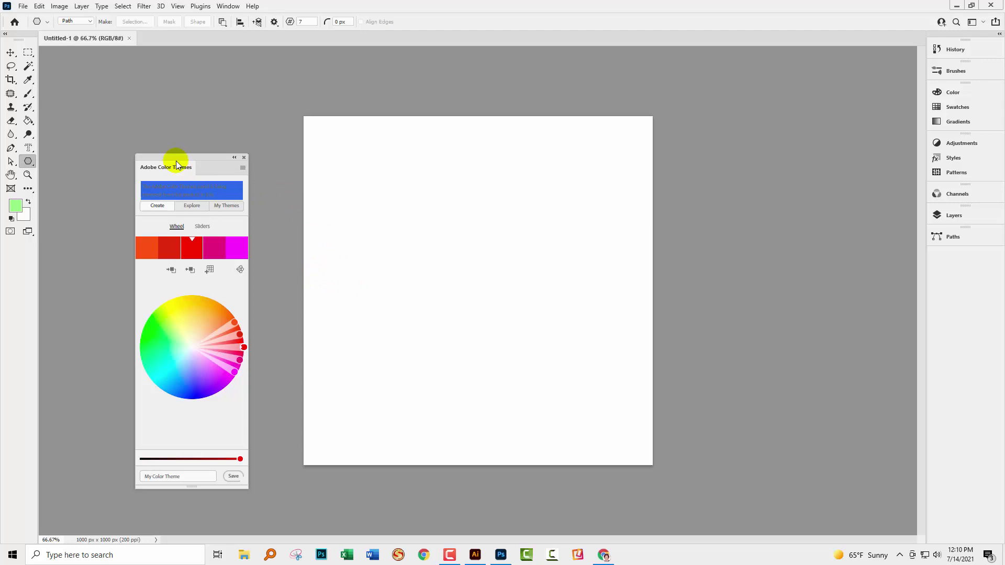
Drag the Adobe Color Themes panel up and to the right, beside the blank Photoshop canvas
drag(175, 156, 210, 129)
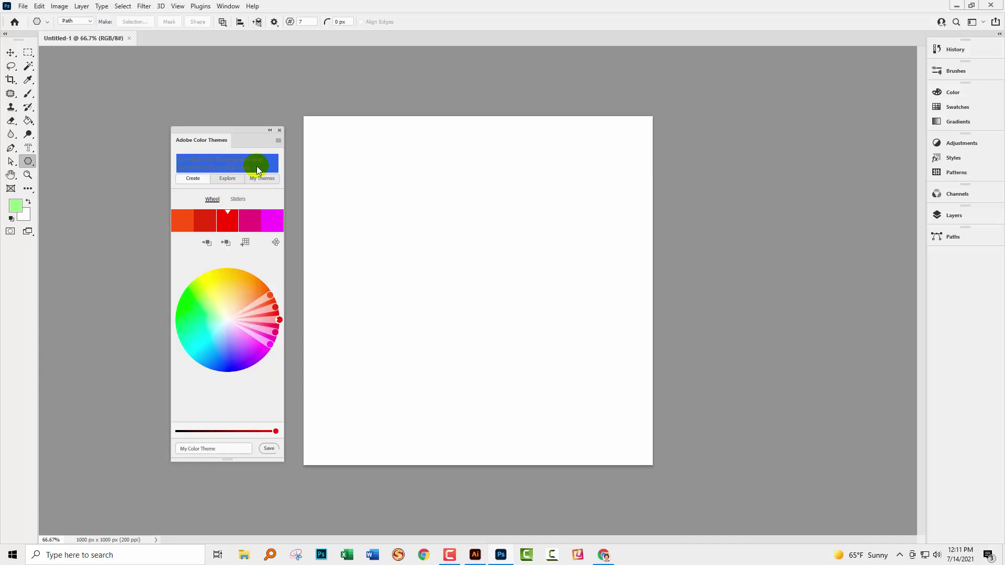
Switch from the taskbar to Illustrator's Untitled-3 document, which has the Adobe Color Themes panel open
click(475, 558)
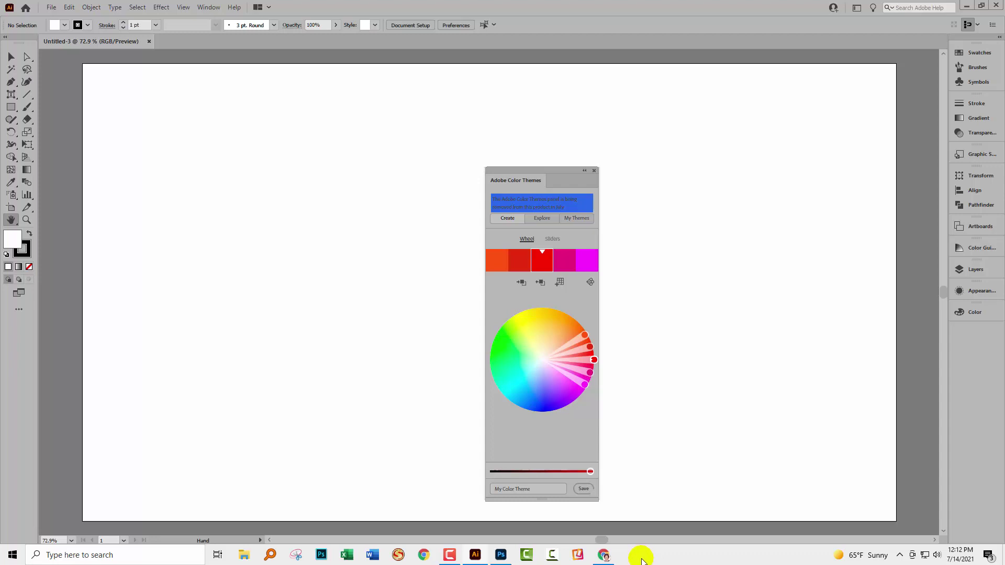
In Chrome, filter the Adobe Color 'beach' results to Color Themes and select the search term
click(603, 556)
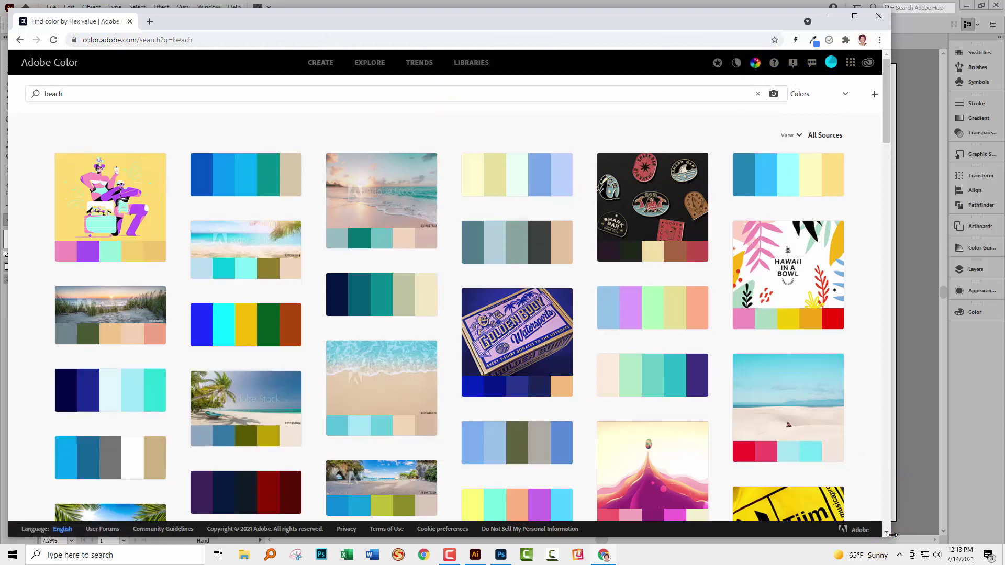
drag(891, 536, 908, 537)
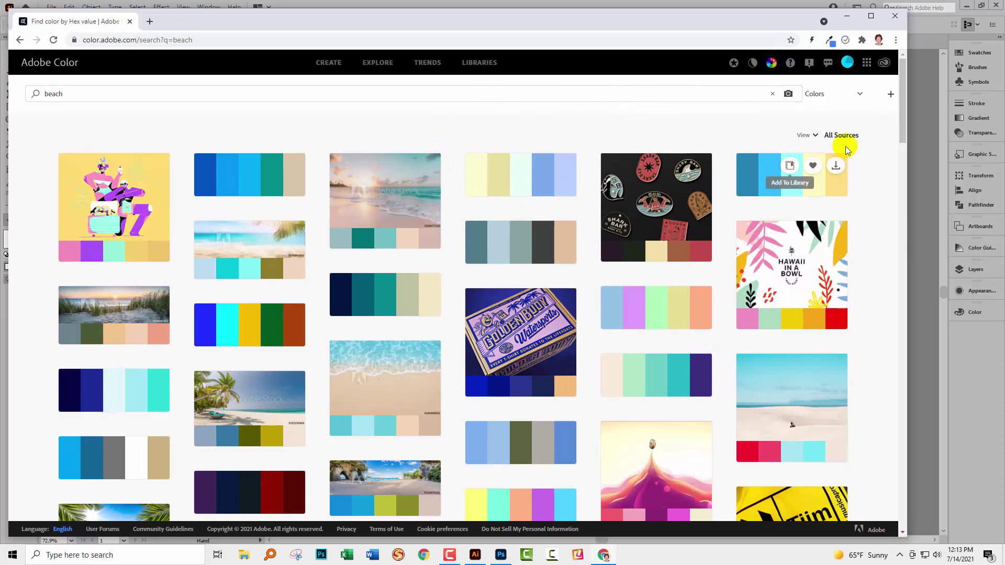
mouse_move(409, 200)
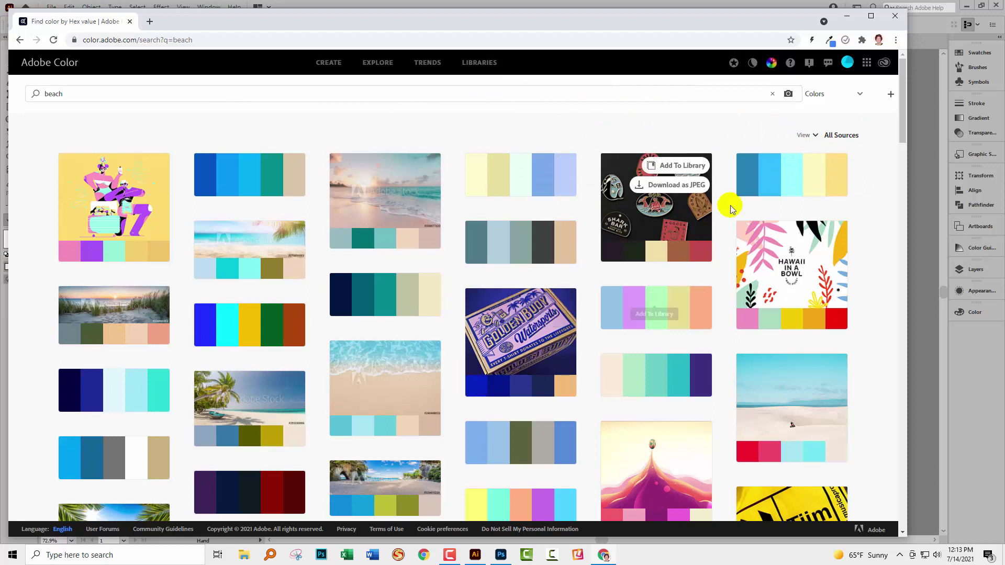
click(815, 138)
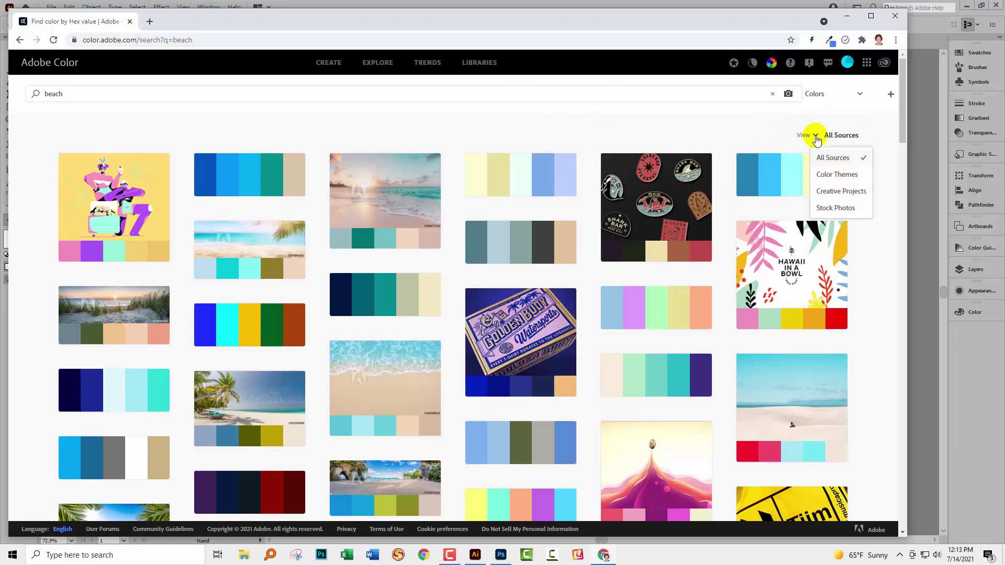
click(833, 174)
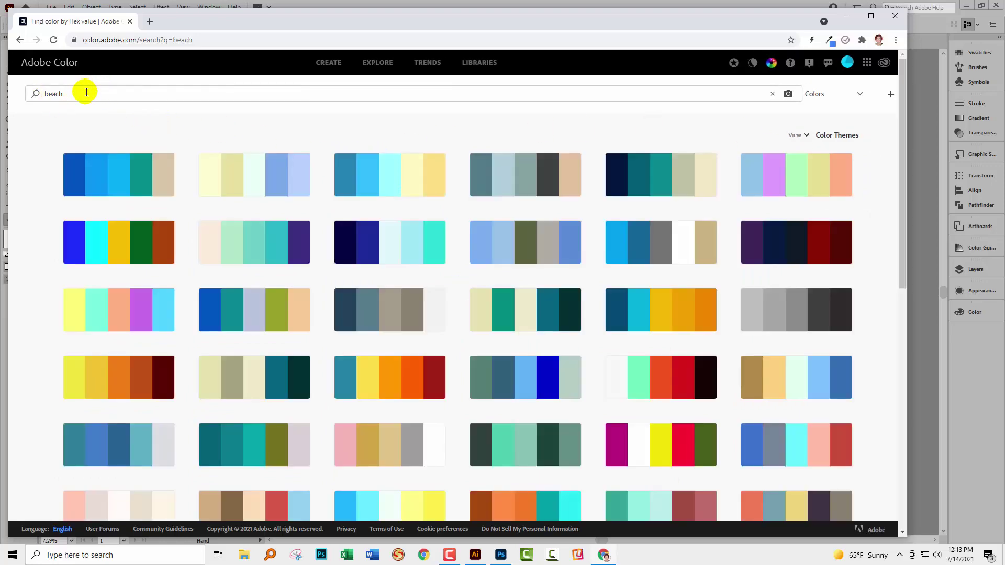
drag(86, 93, 11, 94)
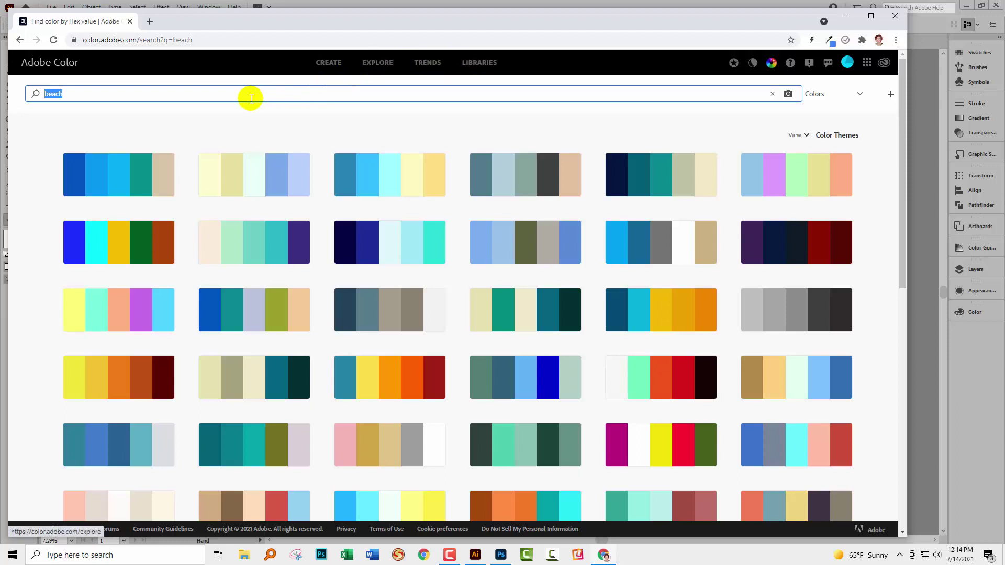
Search Adobe Color for 'forest' instead of 'beach'
click(213, 94)
double_click(214, 94)
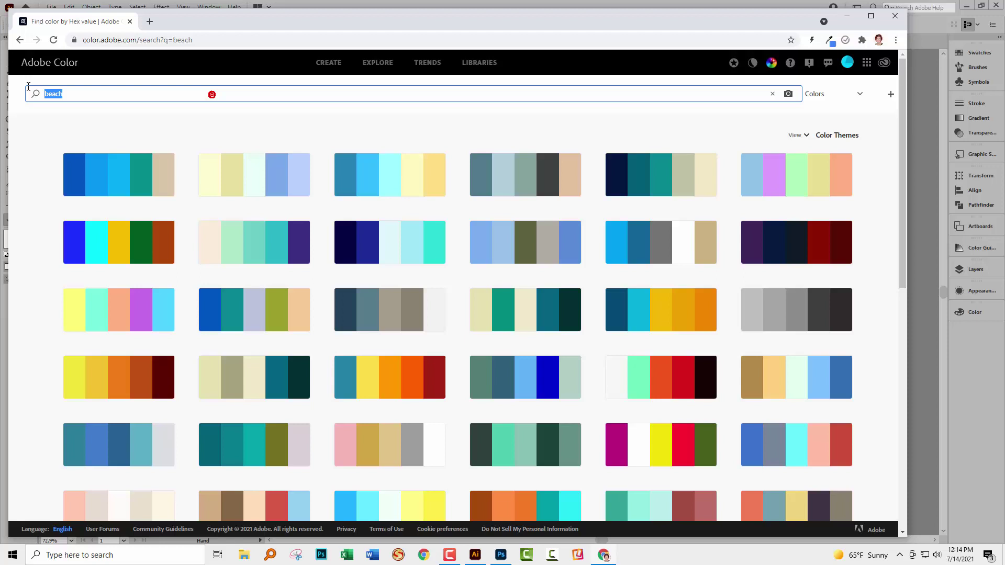
text(forest)
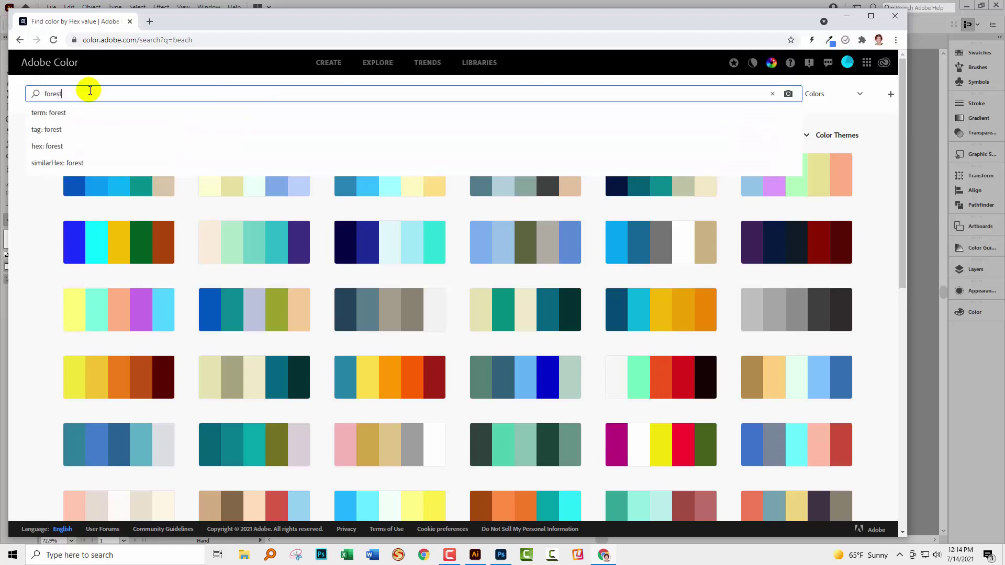
key(Return)
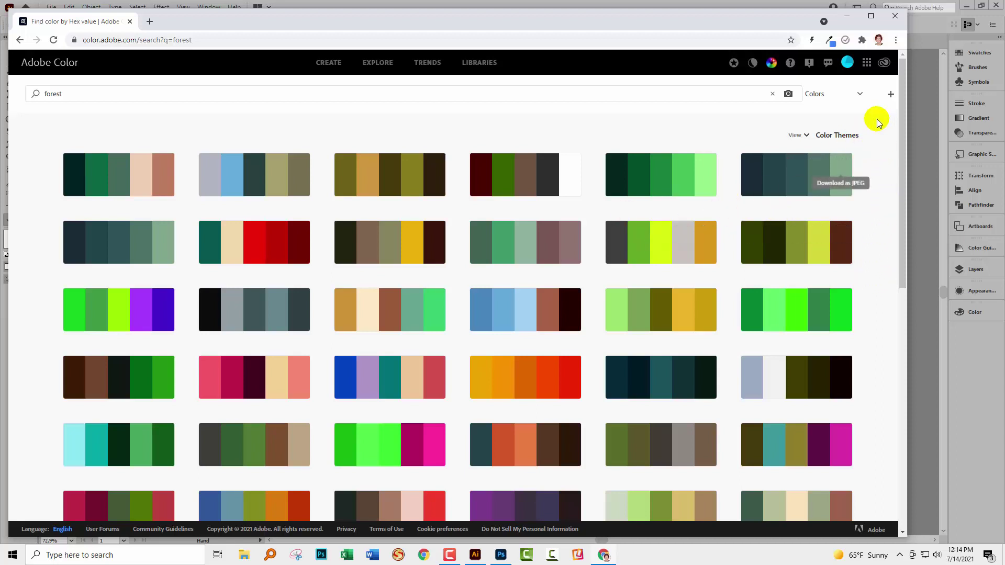
Confirm the search type dropdown stays set to Colors
click(859, 96)
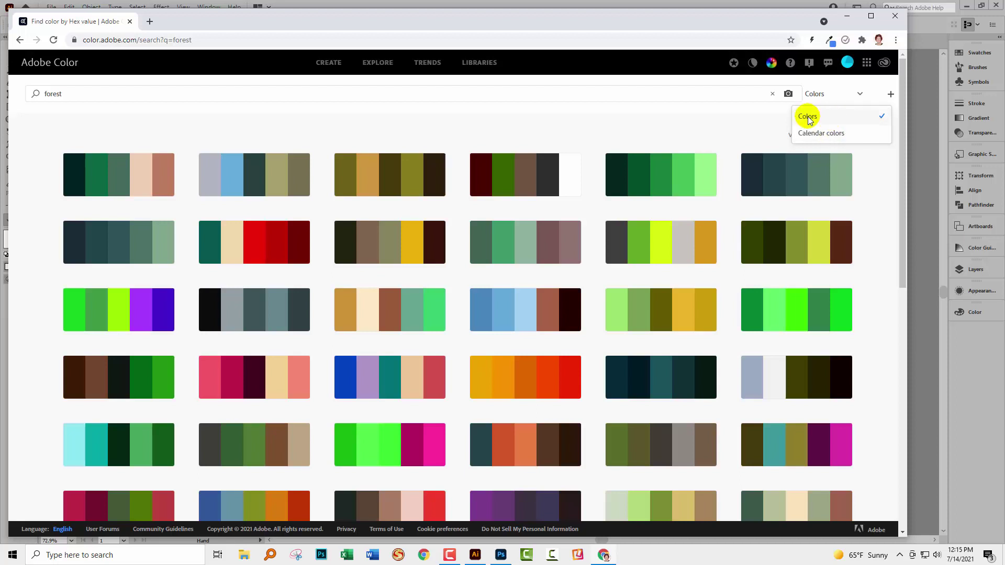
click(824, 121)
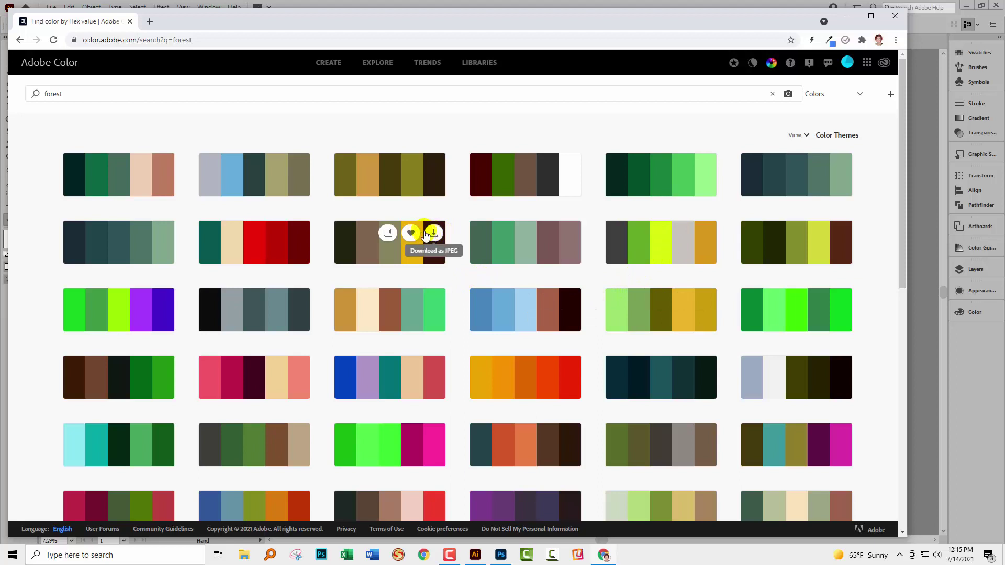
click(388, 236)
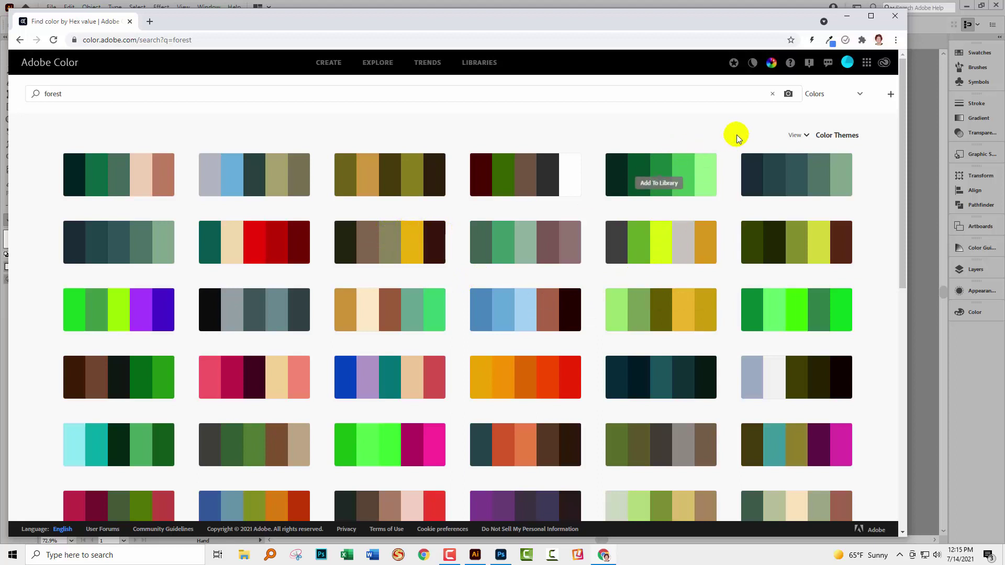
mouse_move(411, 236)
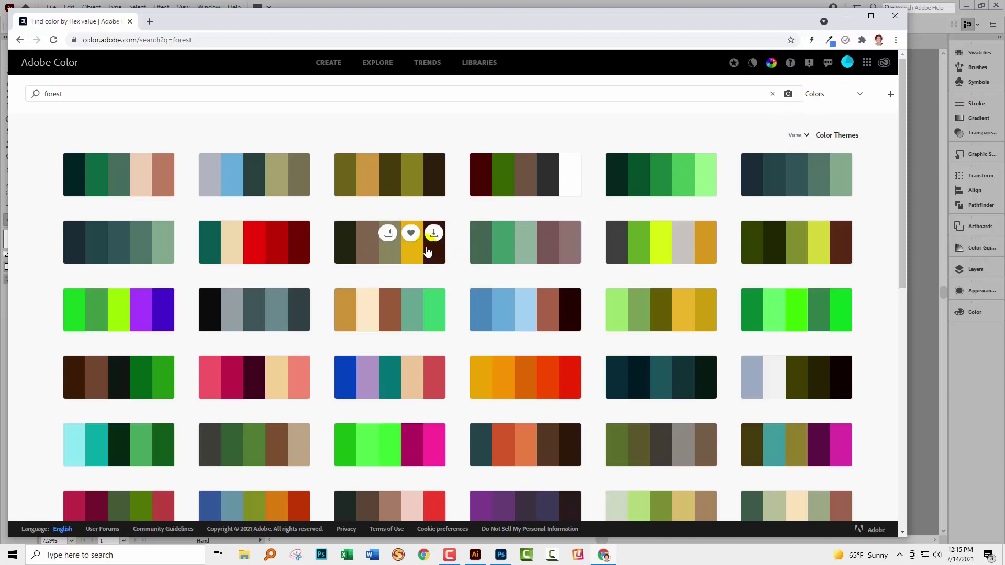
Save the olive-and-gold theme and the grey, green and brown forest theme to the Colors library
click(388, 235)
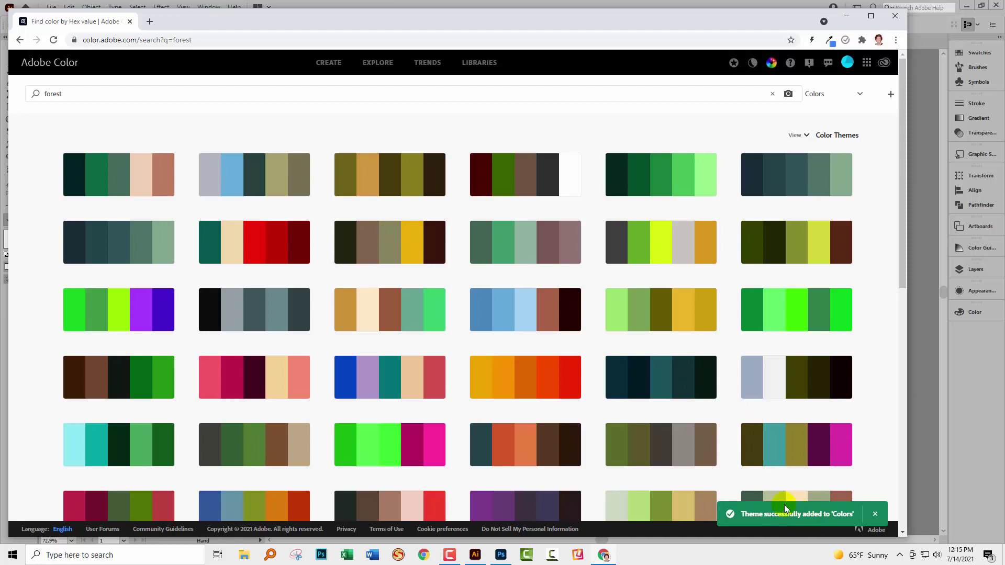
scroll(352, 423, down, 2)
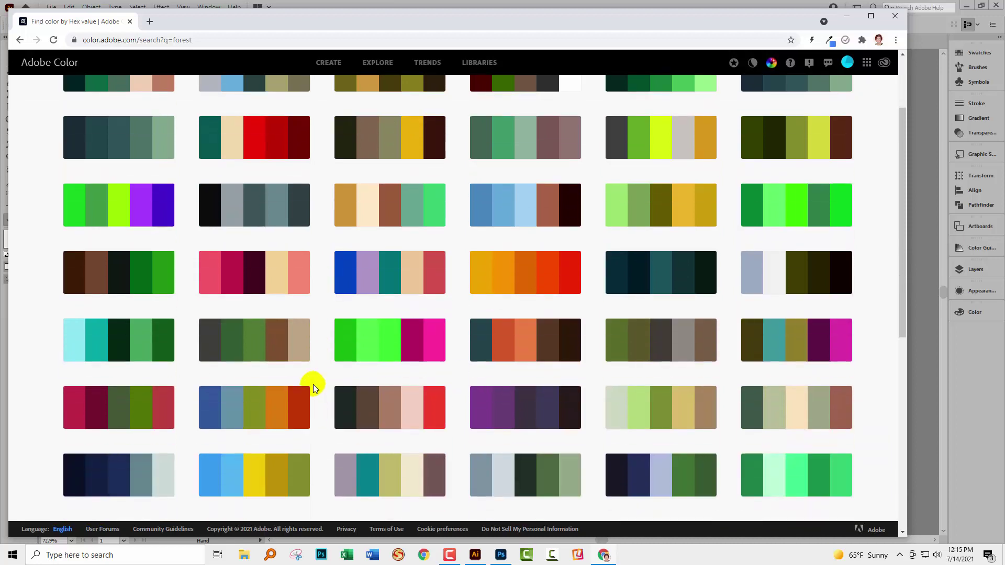
mouse_move(301, 328)
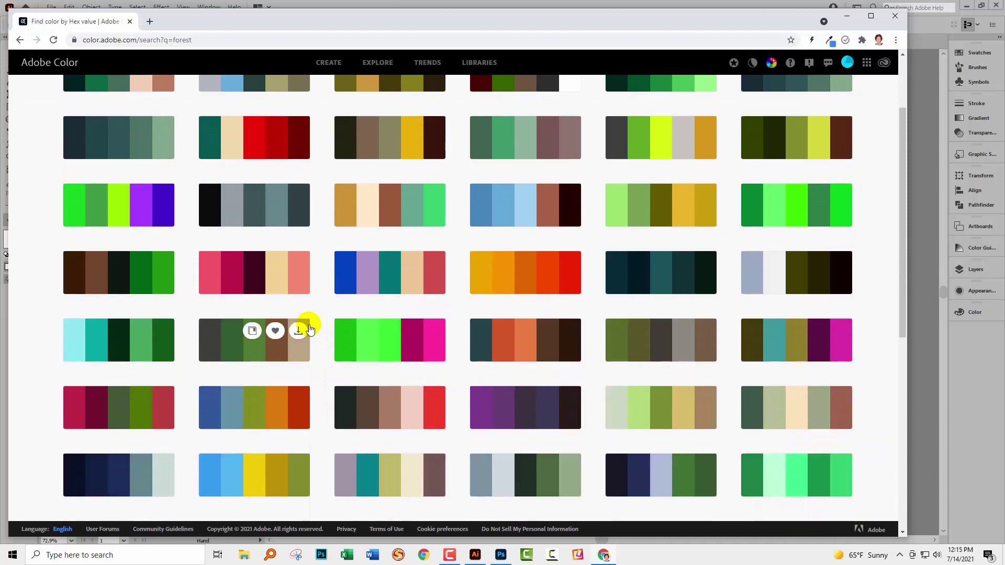
click(253, 333)
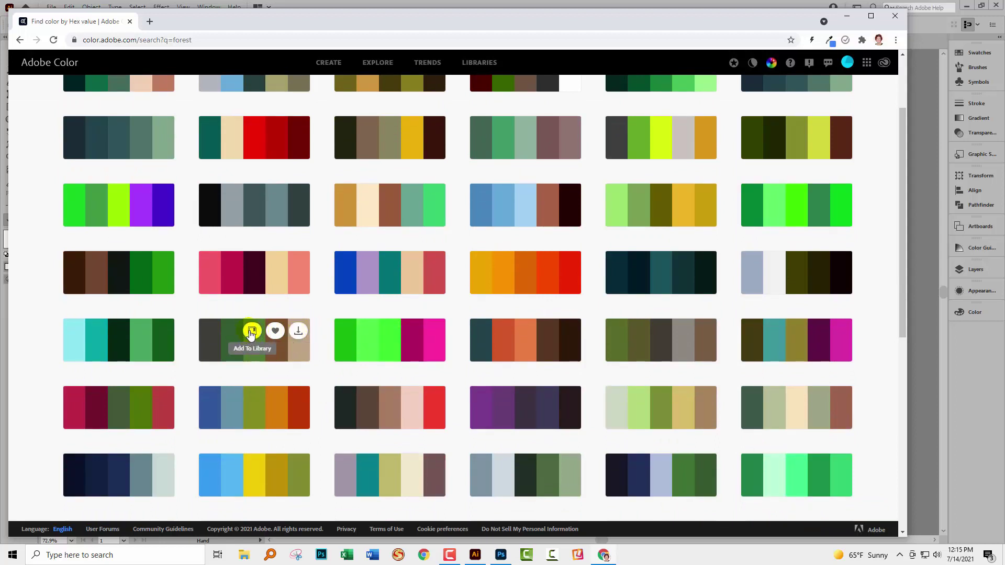
scroll(565, 410, down, 4)
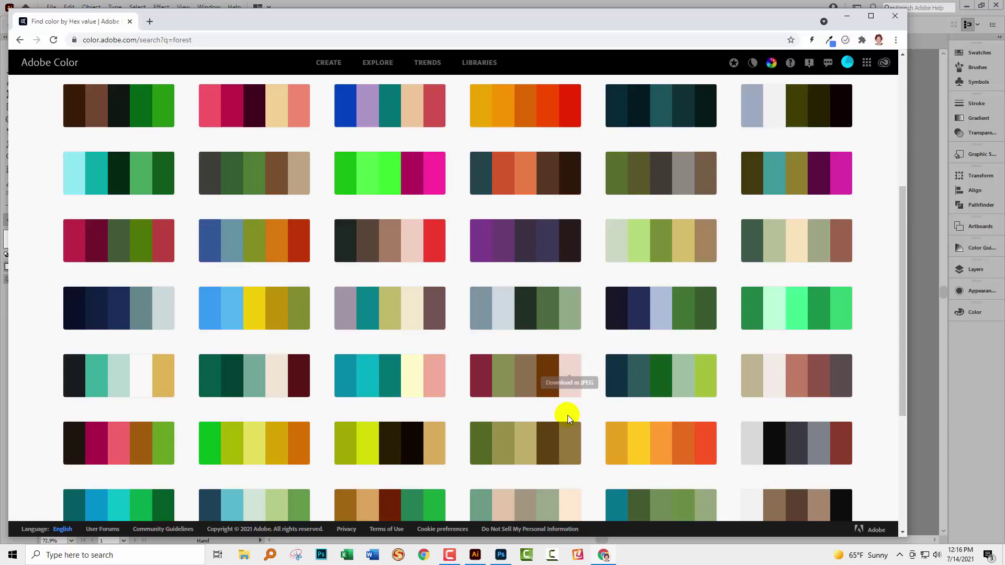
scroll(419, 345, up, 3)
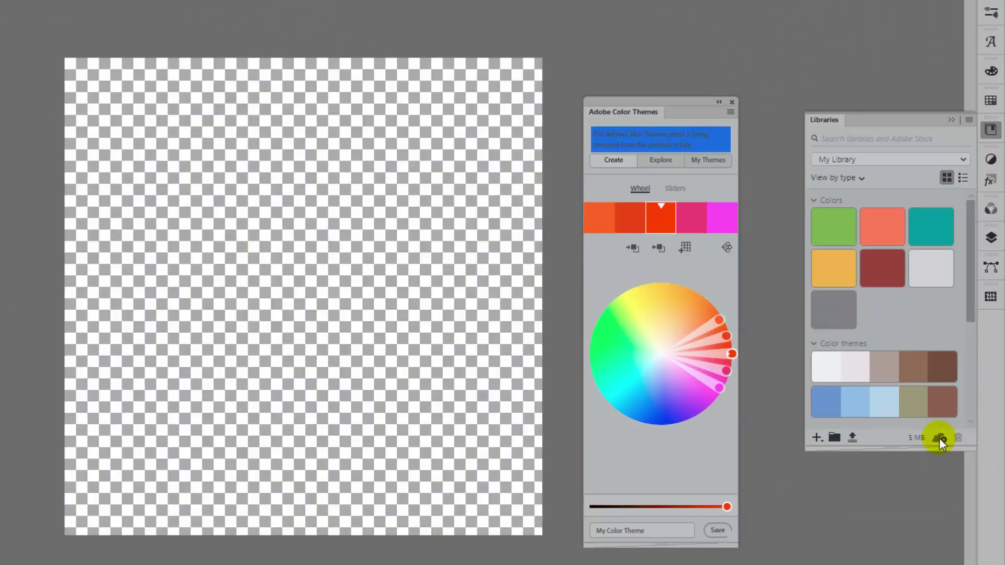
Save the navy-and-grey forest palette as a JPEG in the Downloads folder
click(939, 437)
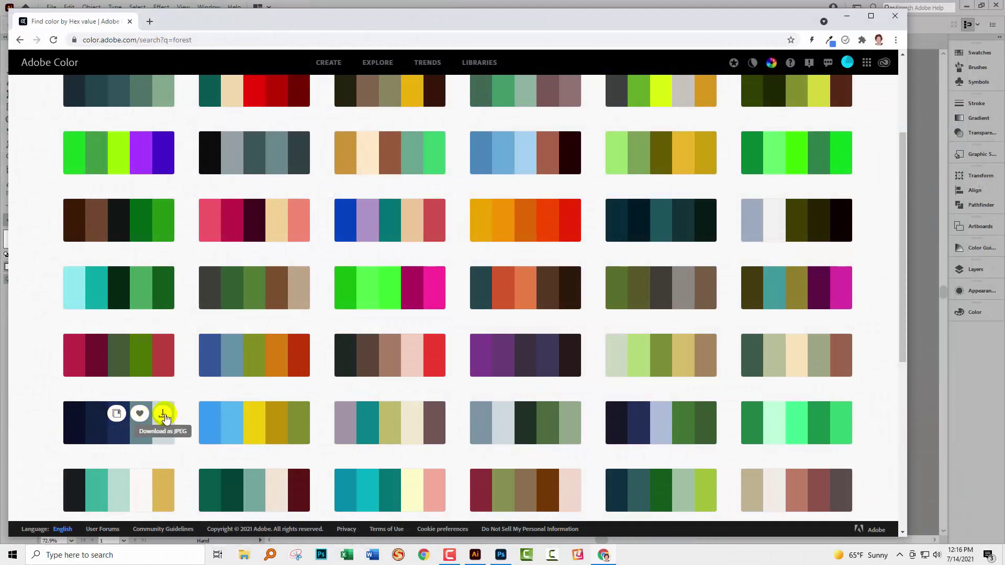
click(163, 414)
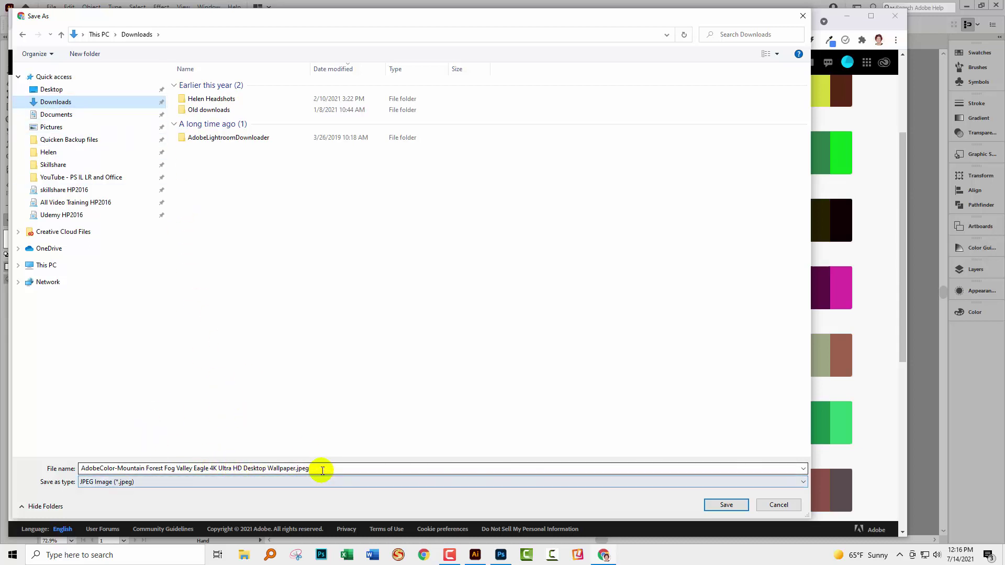
click(725, 505)
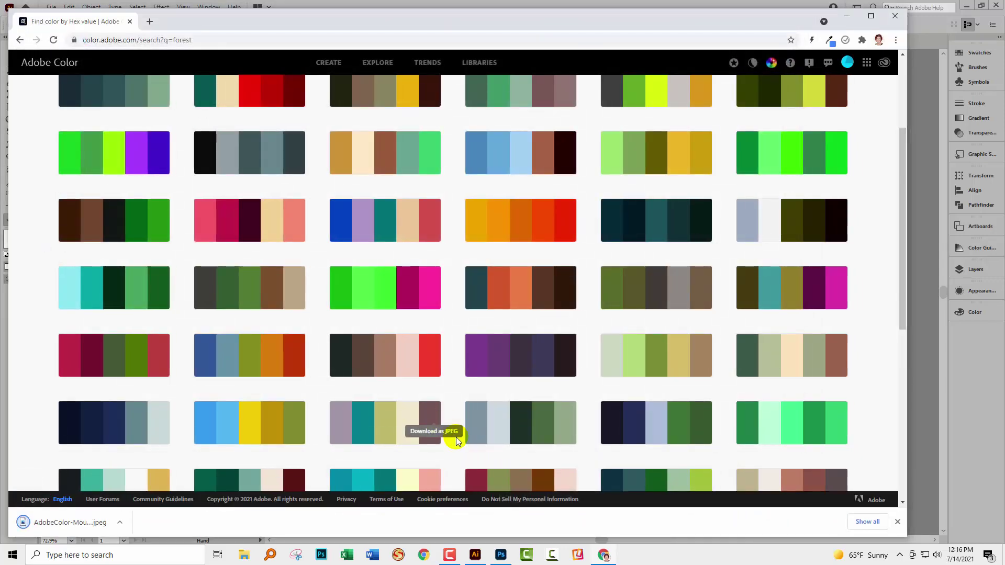
Back in Illustrator, close the Adobe Color Themes panel and show the Libraries panel via the Window menu
click(929, 300)
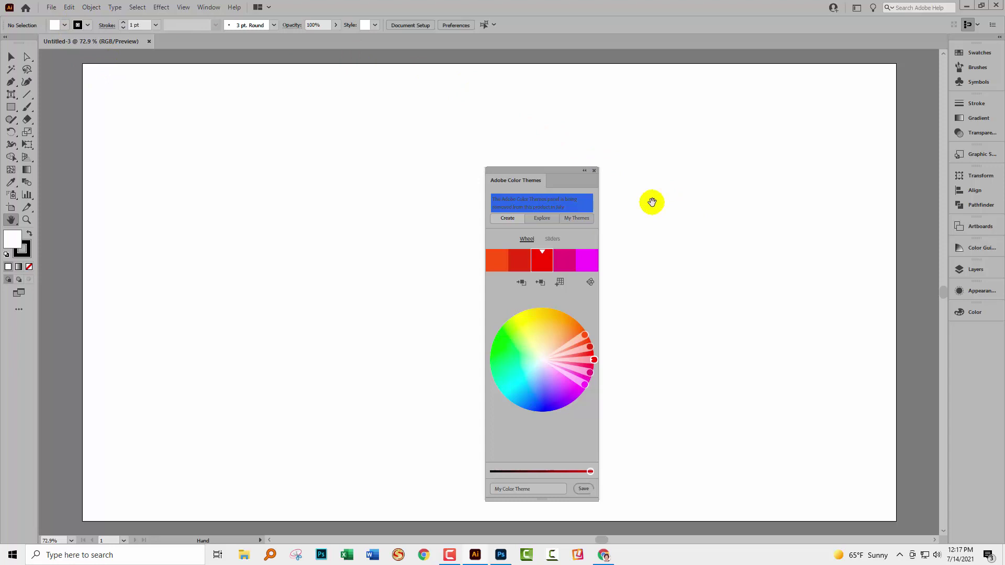
click(595, 170)
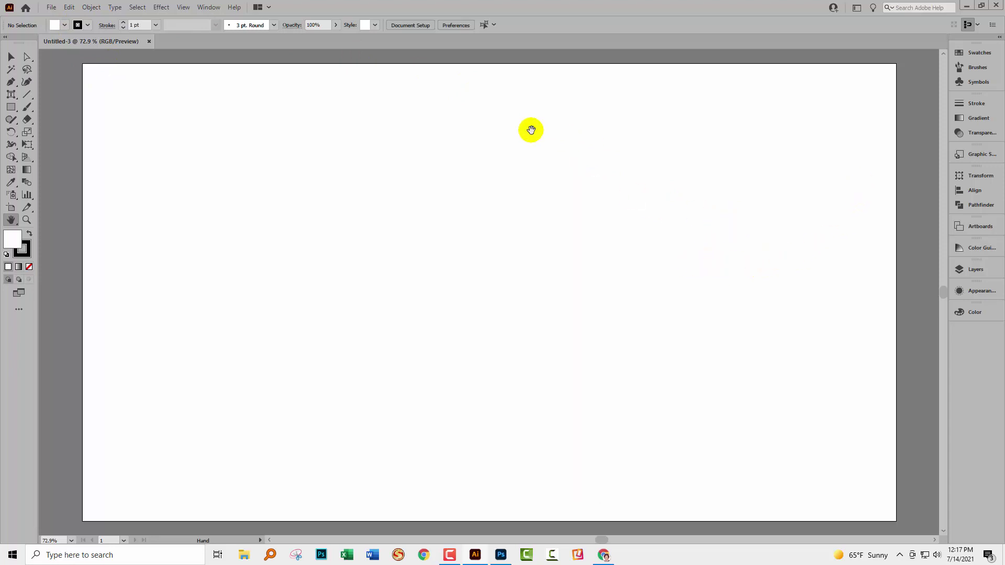
click(208, 8)
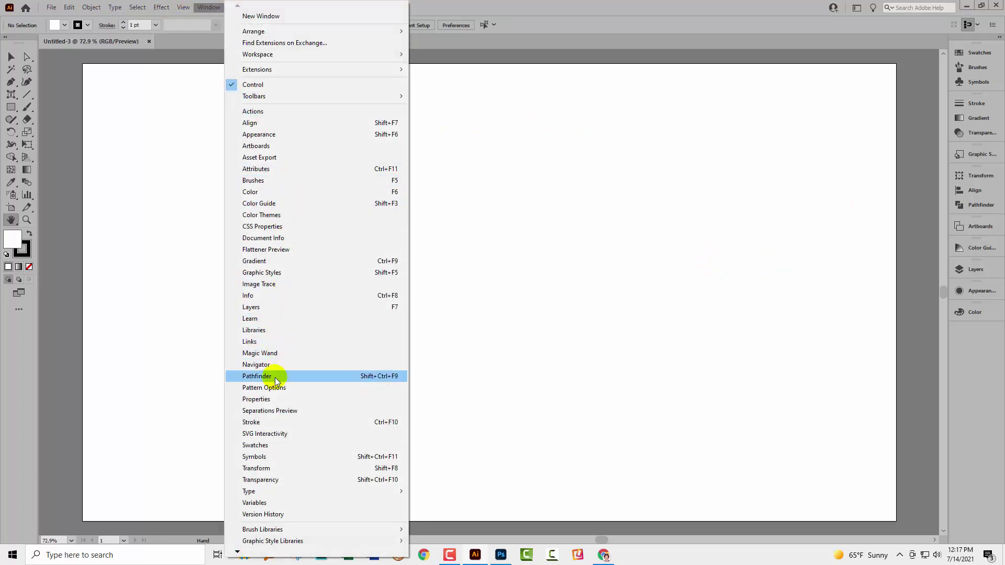
click(284, 330)
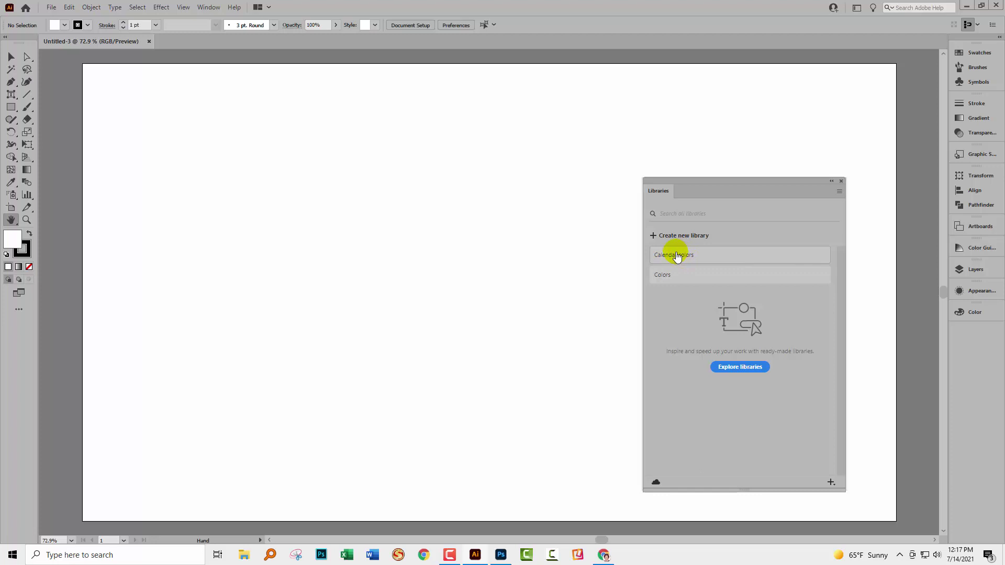
Open the Colors library and scroll to the 'ArborReal on forest floor' theme
click(676, 275)
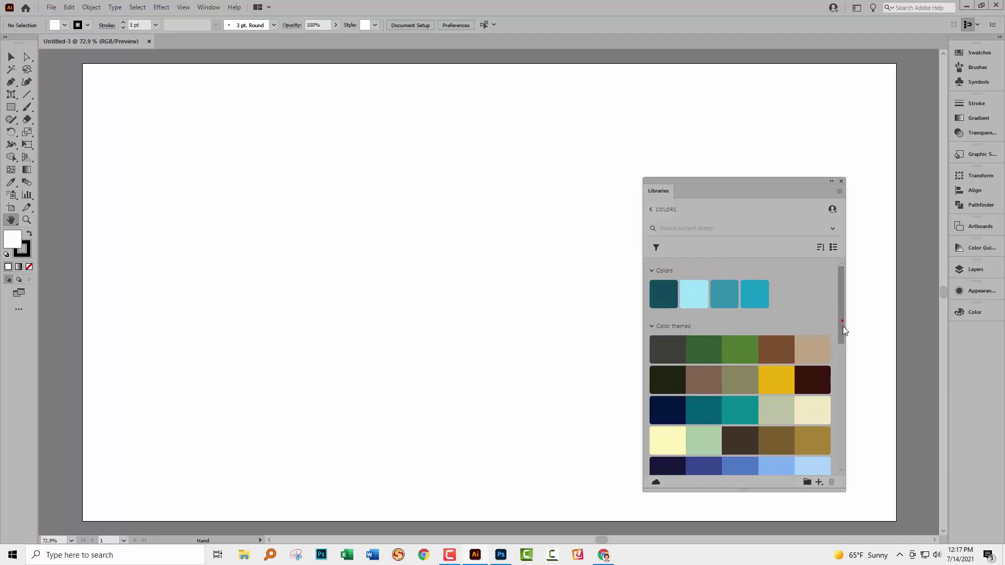
drag(843, 326, 843, 265)
mouse_move(840, 326)
mouse_down()
mouse_move(840, 485)
mouse_move(843, 309)
mouse_up()
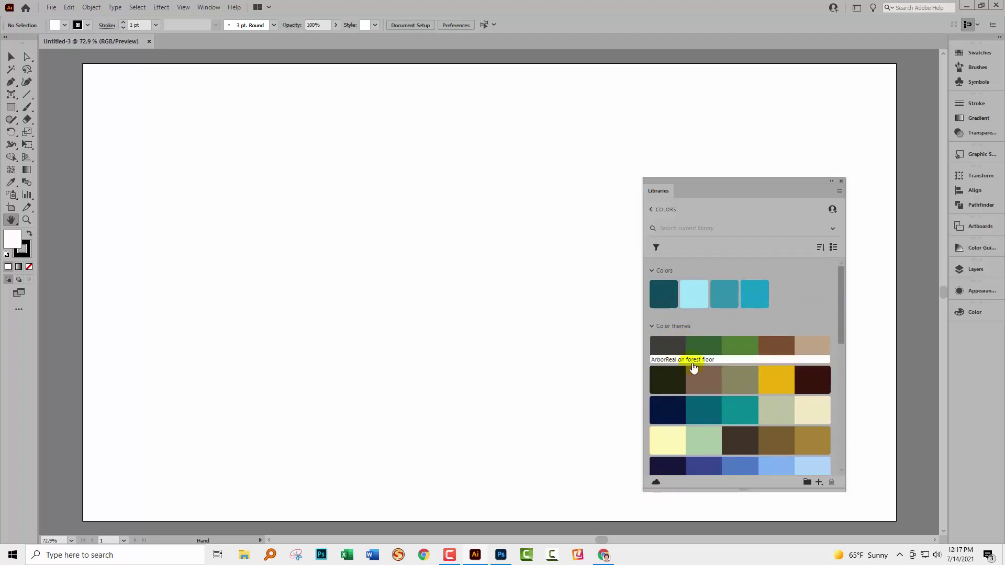
scroll(734, 365, down, 3)
scroll(734, 368, down, 3)
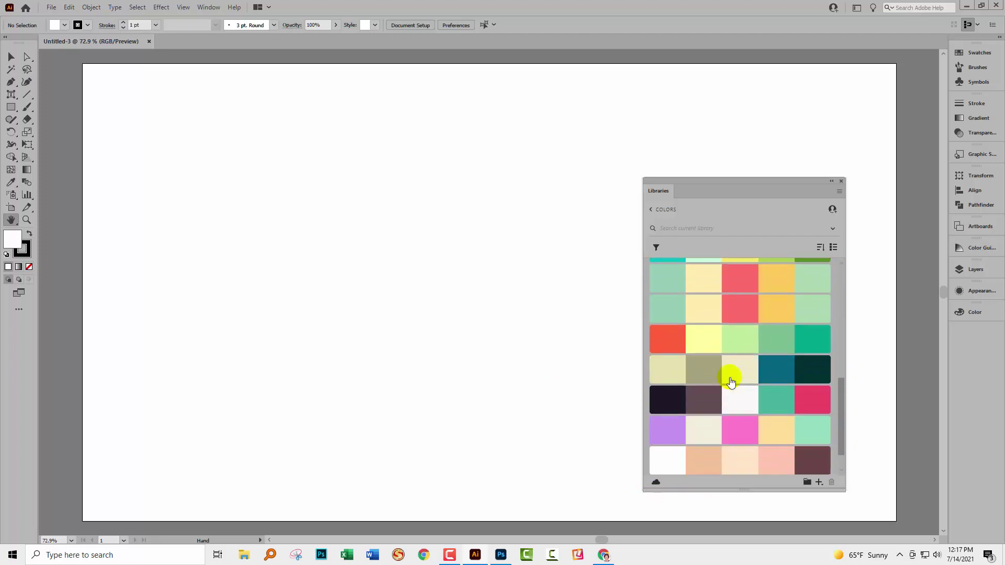
scroll(730, 367, up, 10)
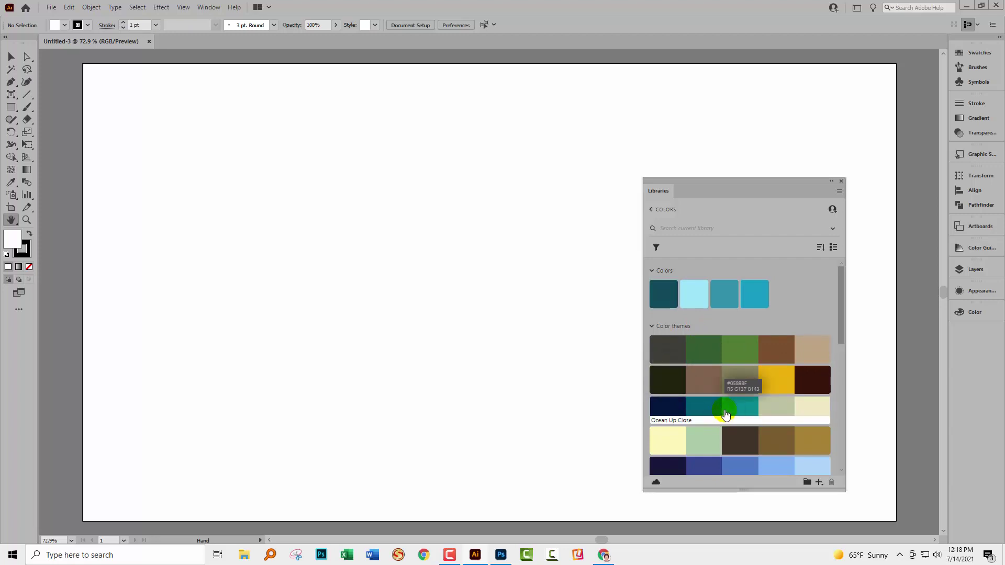
Add 'ArborReal on forest floor' to swatches and check the new colour group in Swatches
right_click(772, 352)
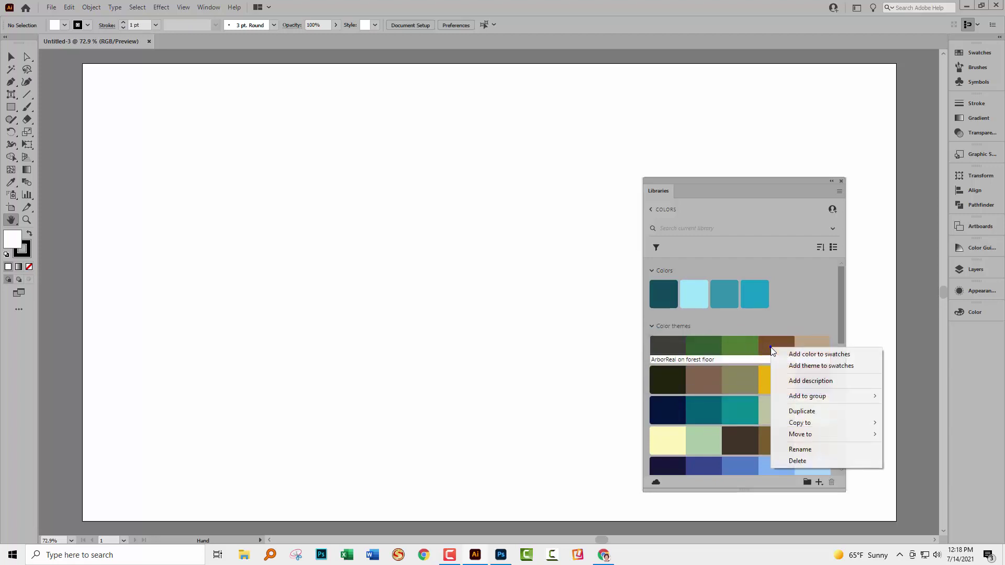
click(816, 367)
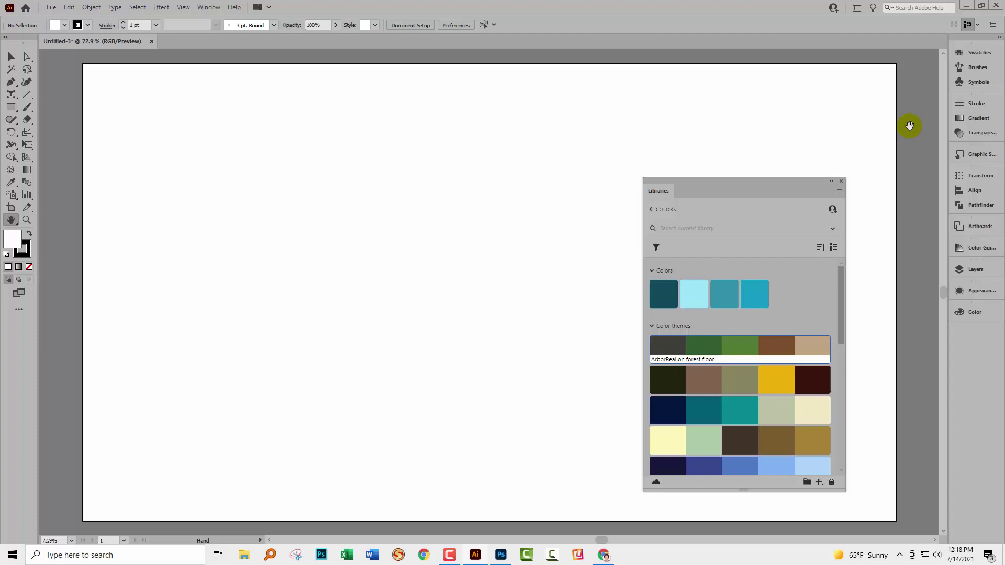
click(963, 56)
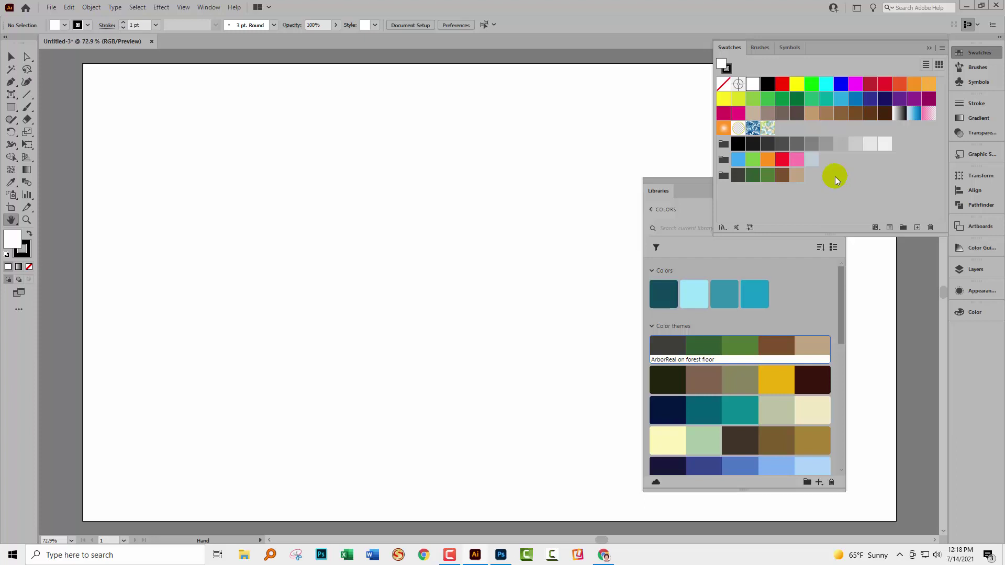
drag(680, 180, 518, 181)
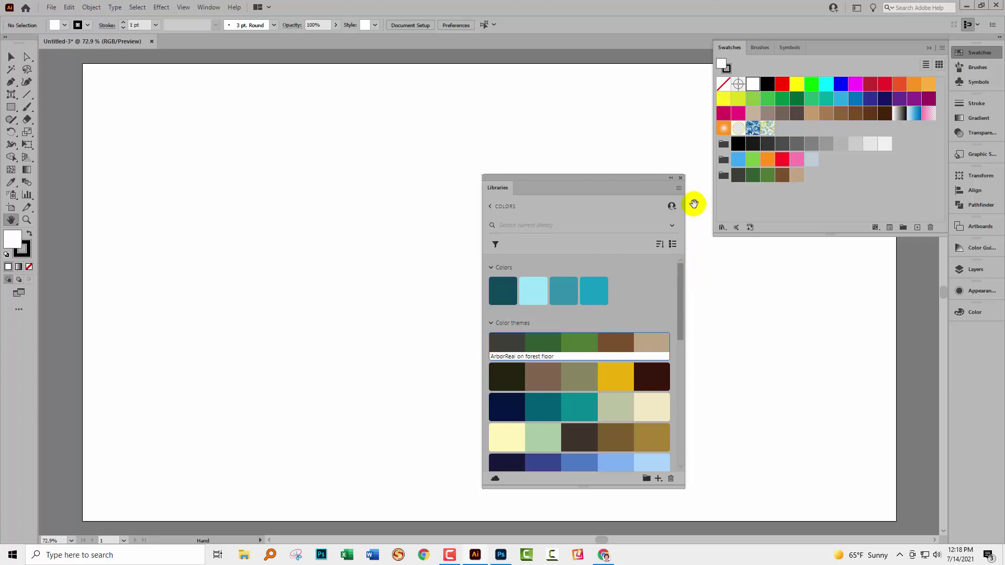
Close Libraries and Swatches, then place the AdobeColor JPEG from Downloads onto the artboard's upper left
click(681, 178)
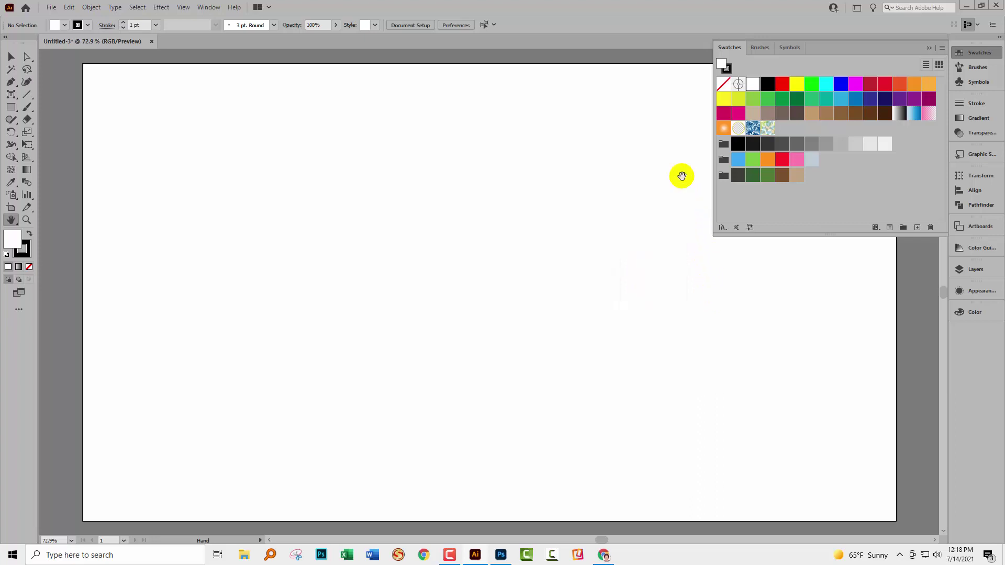
click(929, 48)
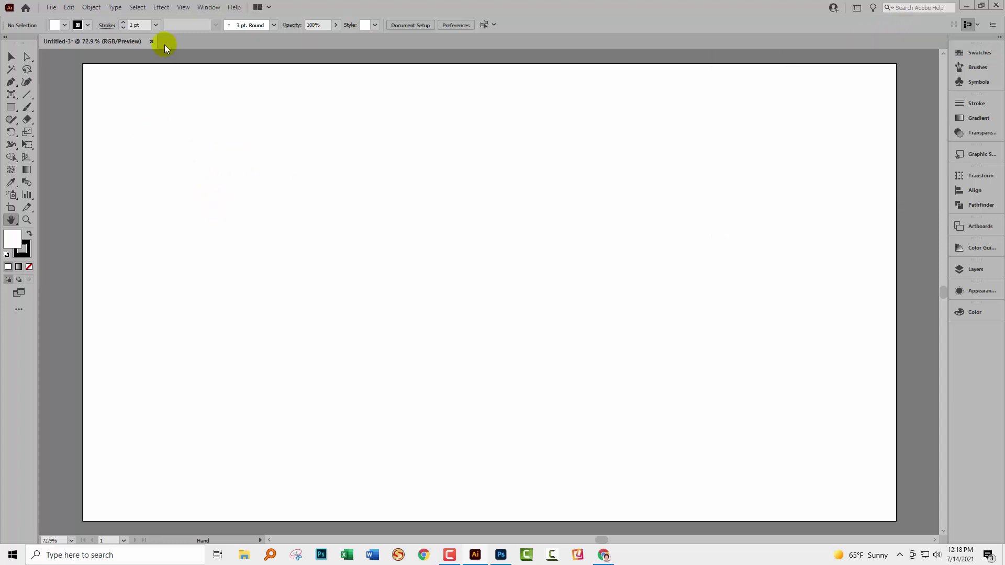
click(52, 8)
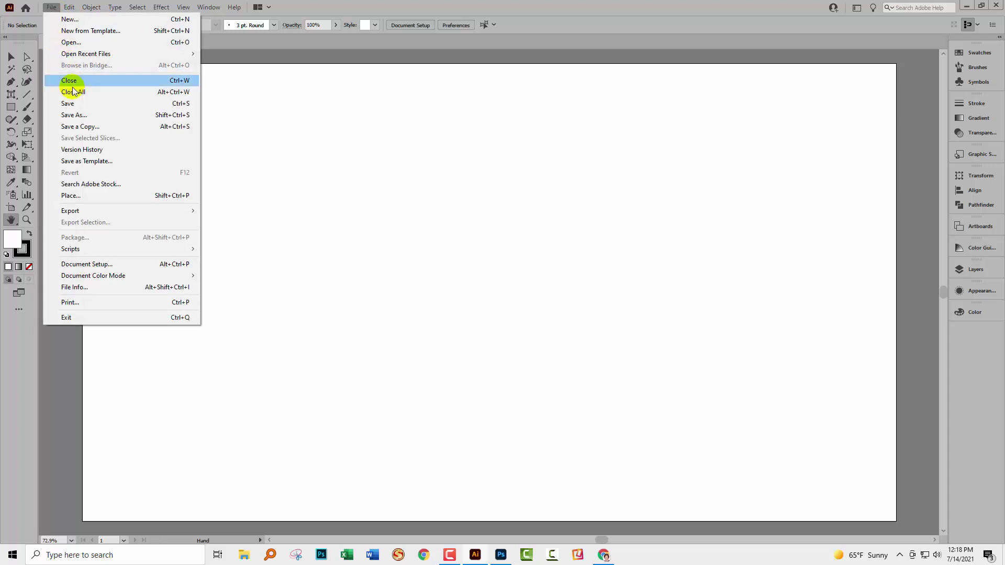
click(89, 196)
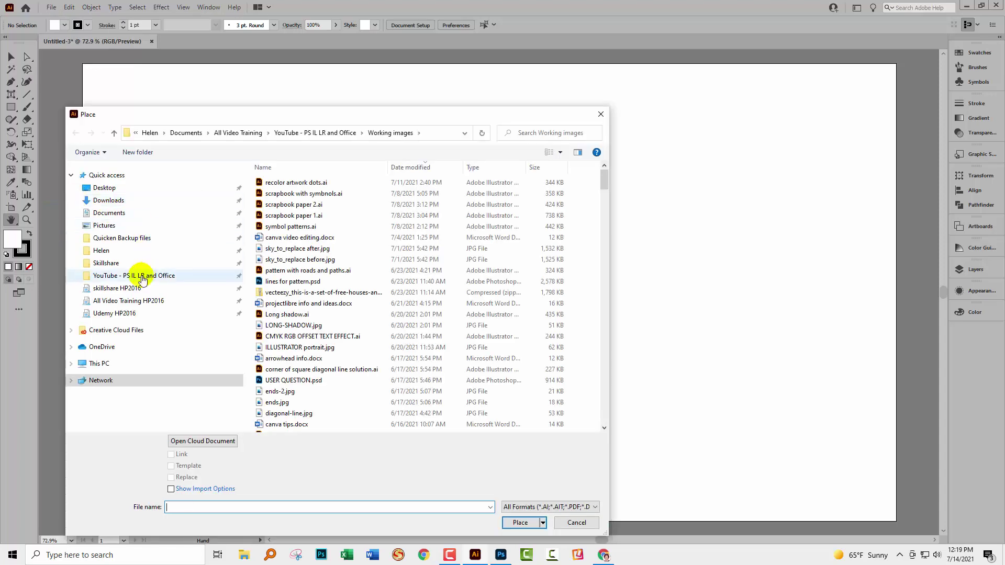
click(107, 202)
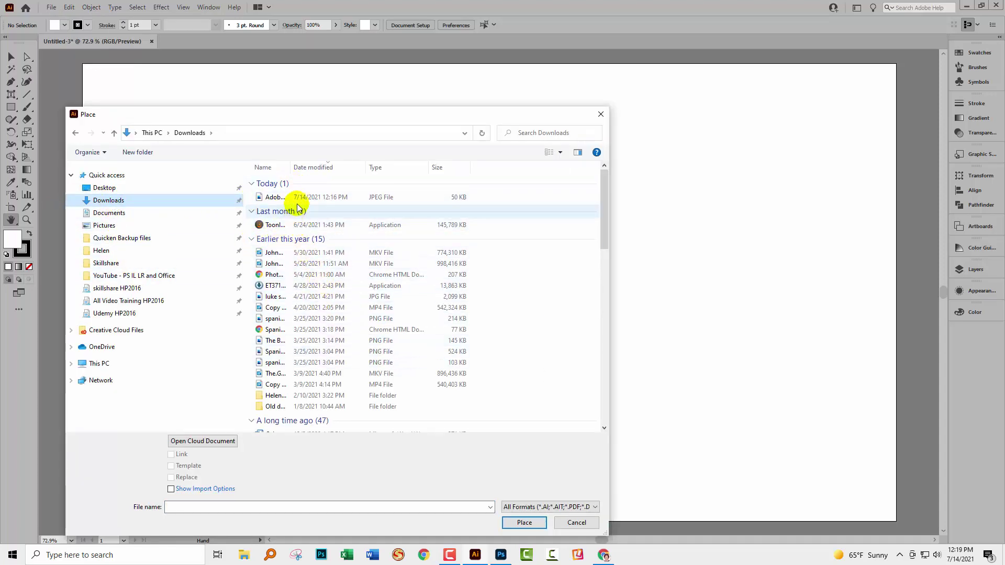
click(278, 197)
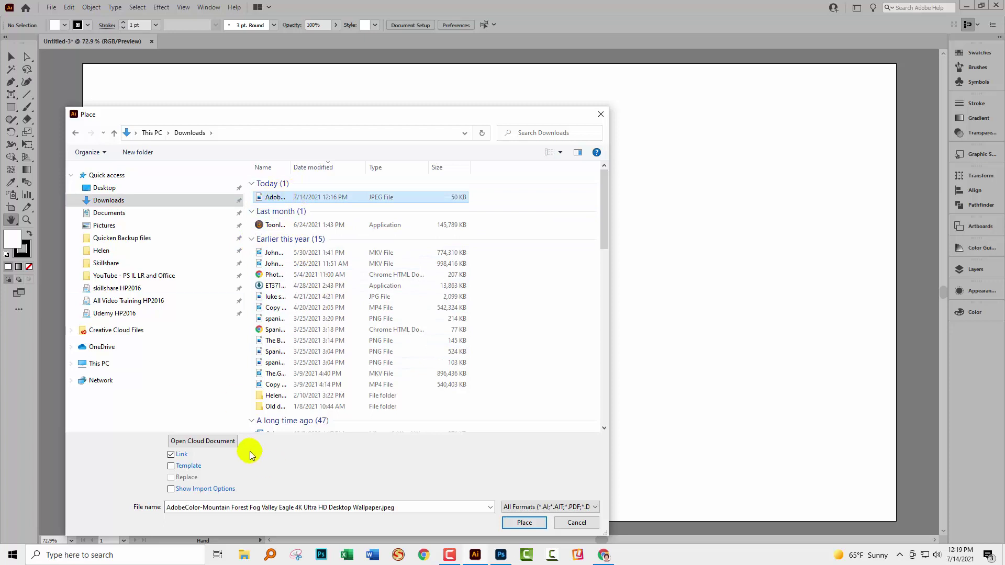
click(524, 523)
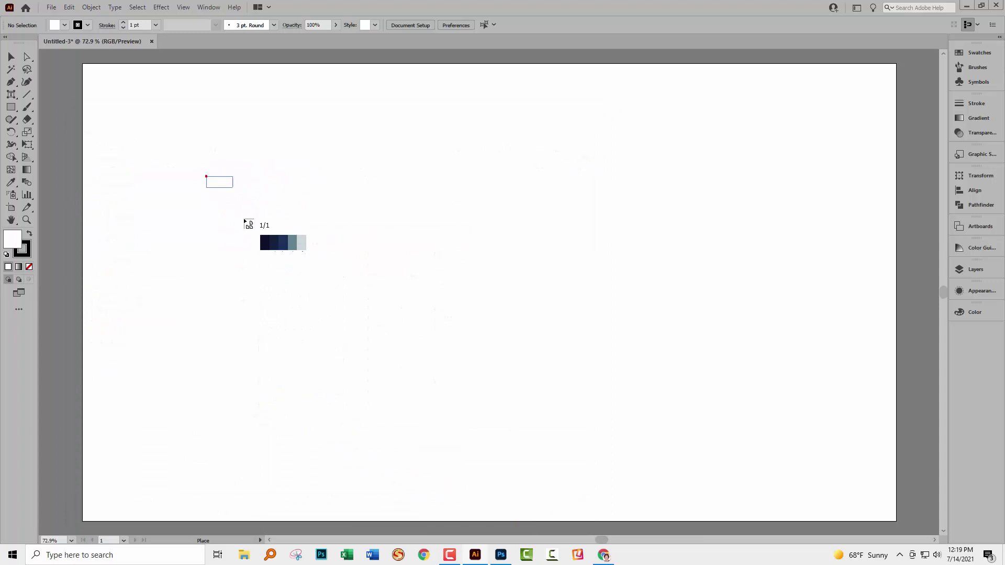
drag(245, 220, 392, 323)
key(space)
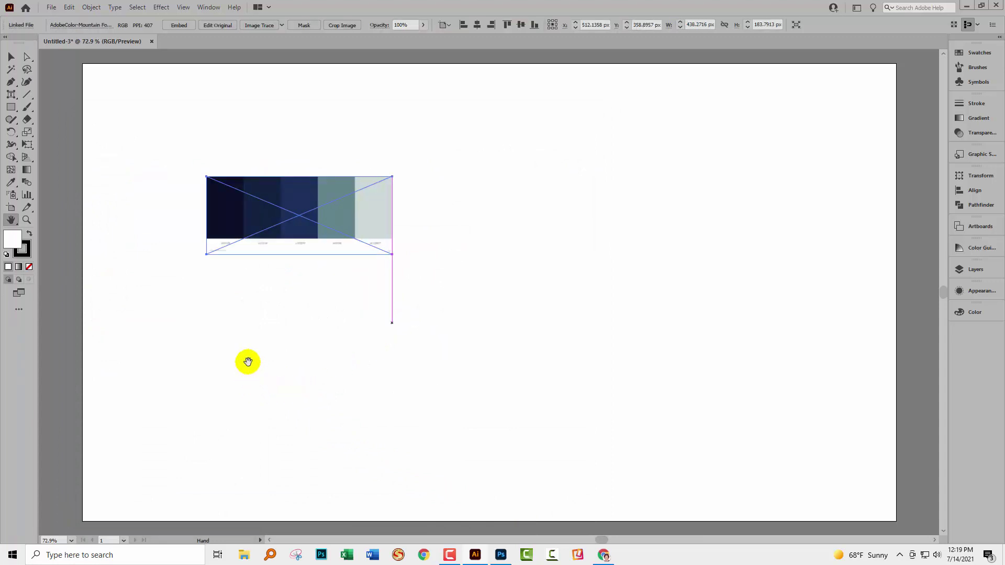
Deselect the placed image and sample its light grey-blue swatch as the fill colour
click(11, 56)
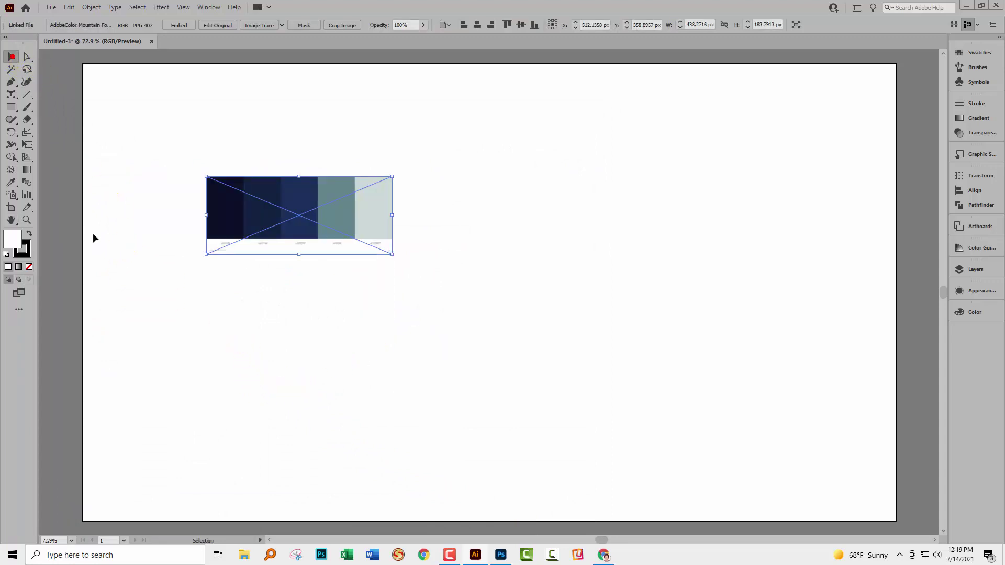
click(93, 239)
drag(166, 249, 245, 253)
click(368, 268)
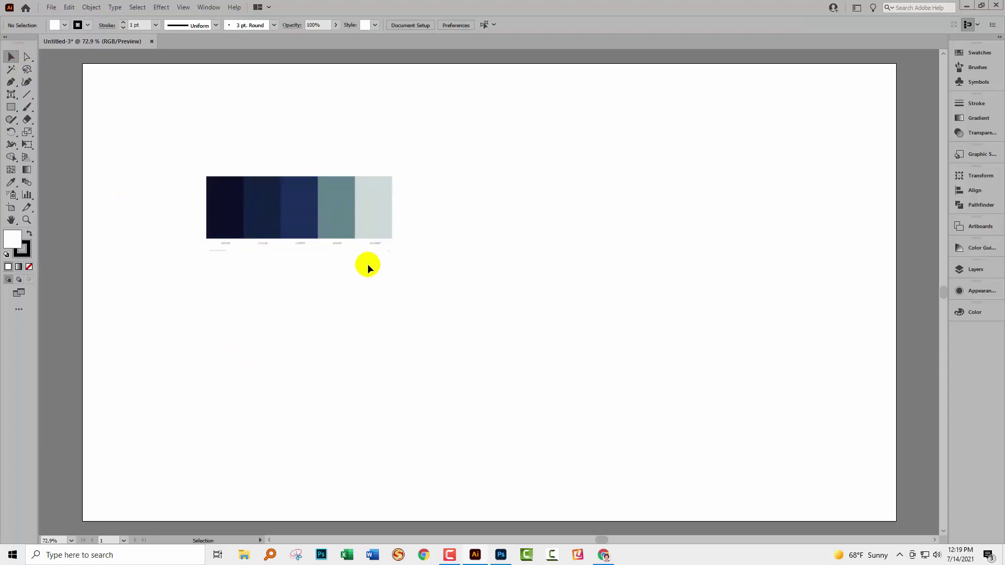
click(11, 182)
click(370, 203)
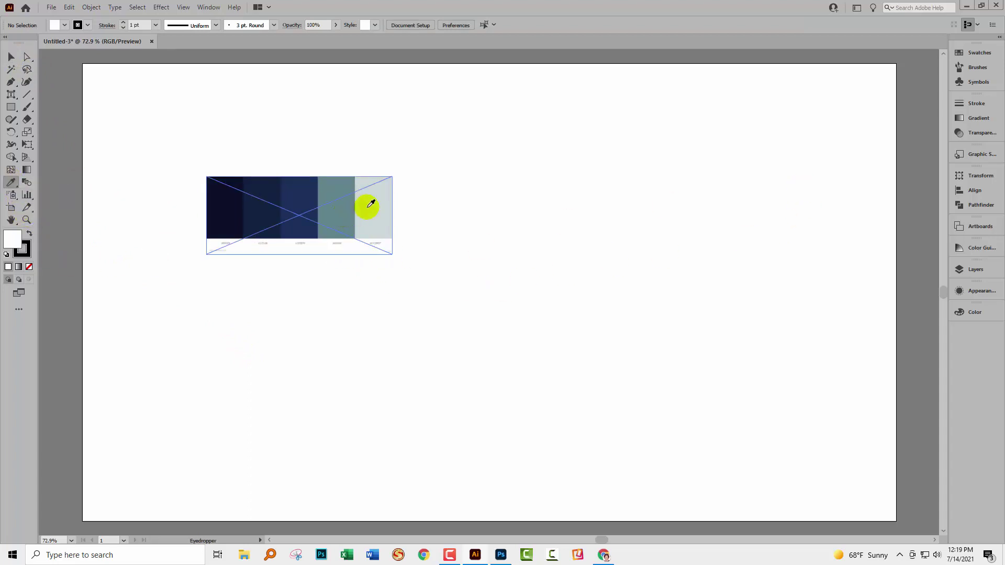
click(373, 204)
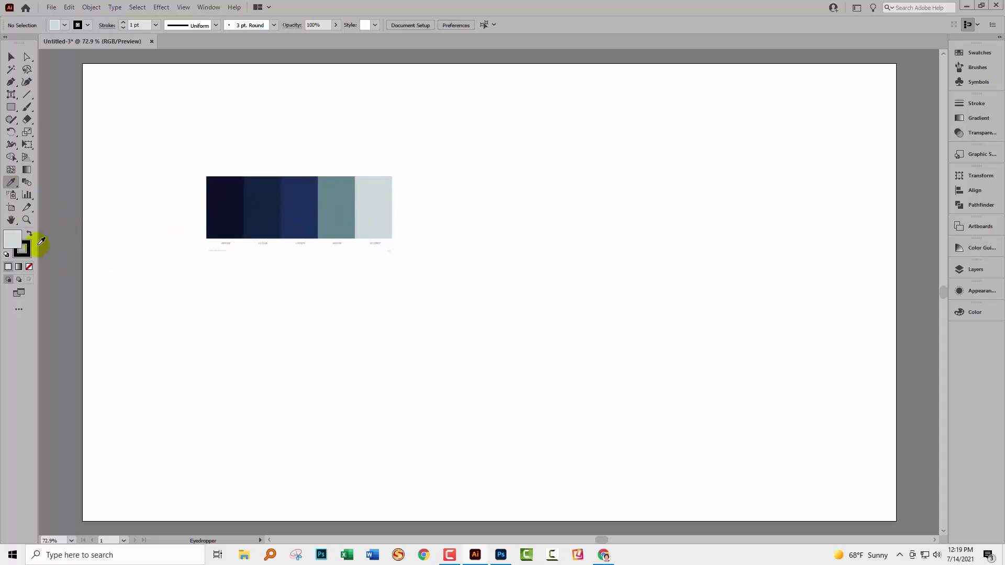
Create 'Color Group 1' in Swatches and save the sampled light grey-blue into it
click(972, 53)
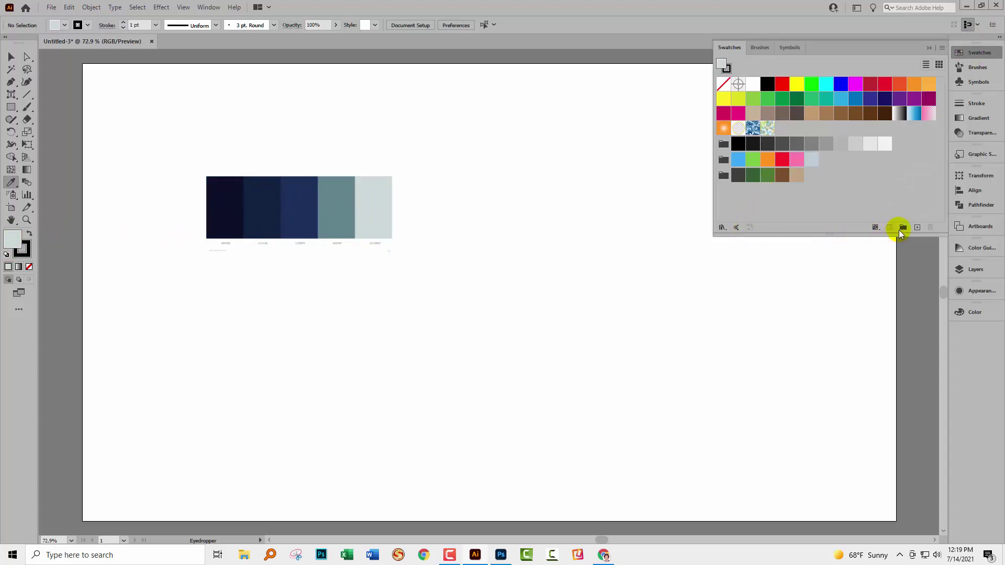
click(903, 228)
click(492, 292)
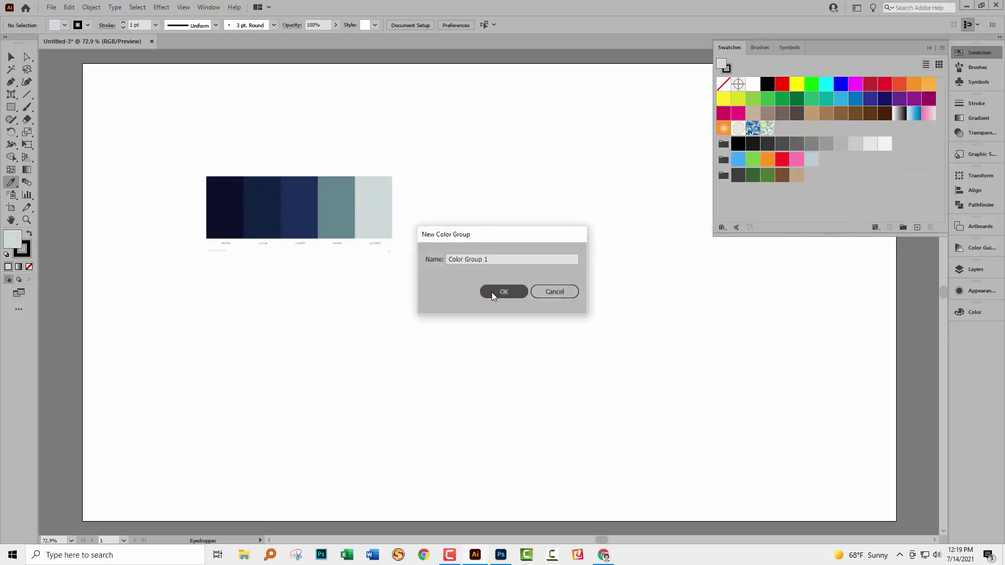
click(917, 227)
click(518, 355)
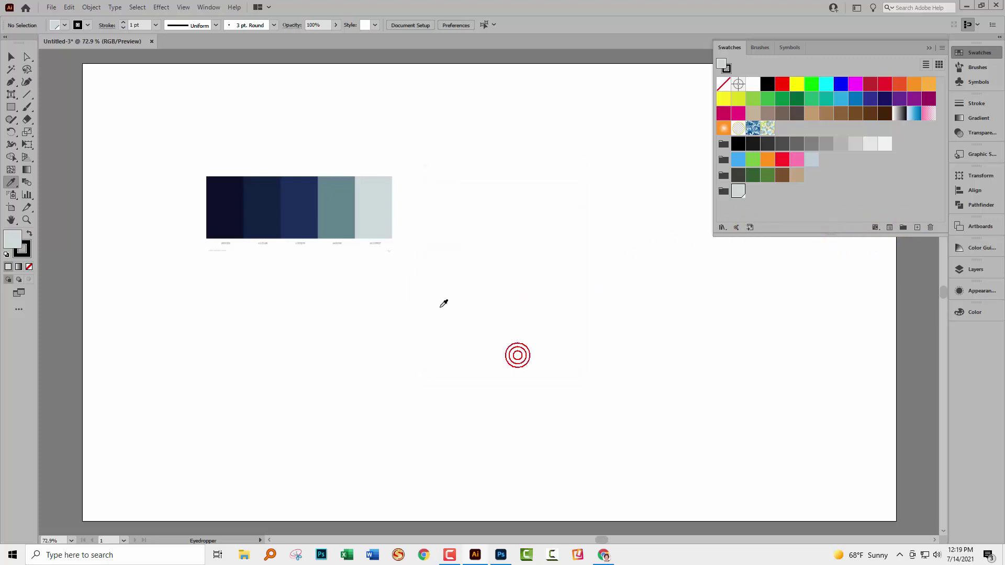
Sample the teal-grey from the palette image, save it as a swatch, and move it into Color Group 1
click(337, 213)
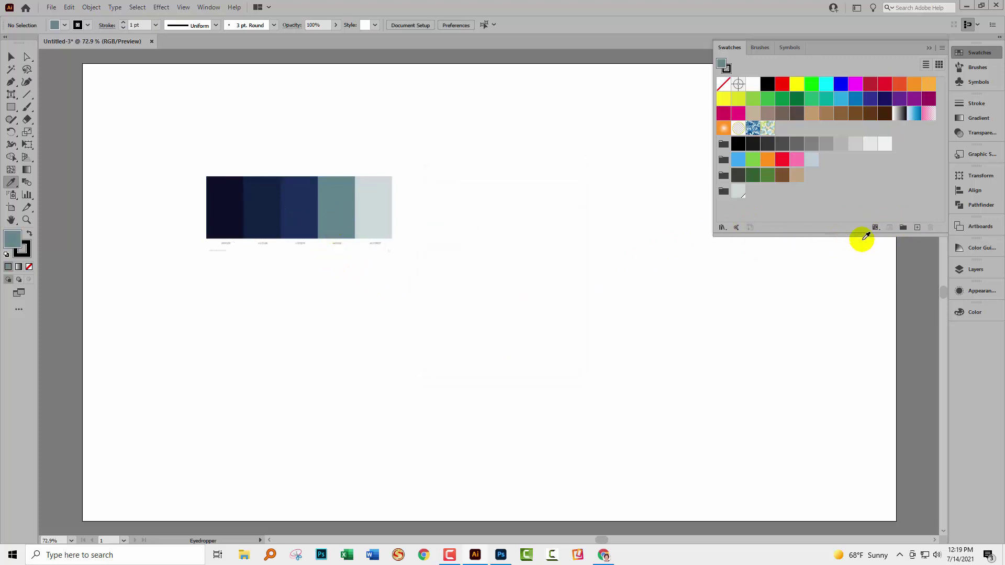
click(917, 227)
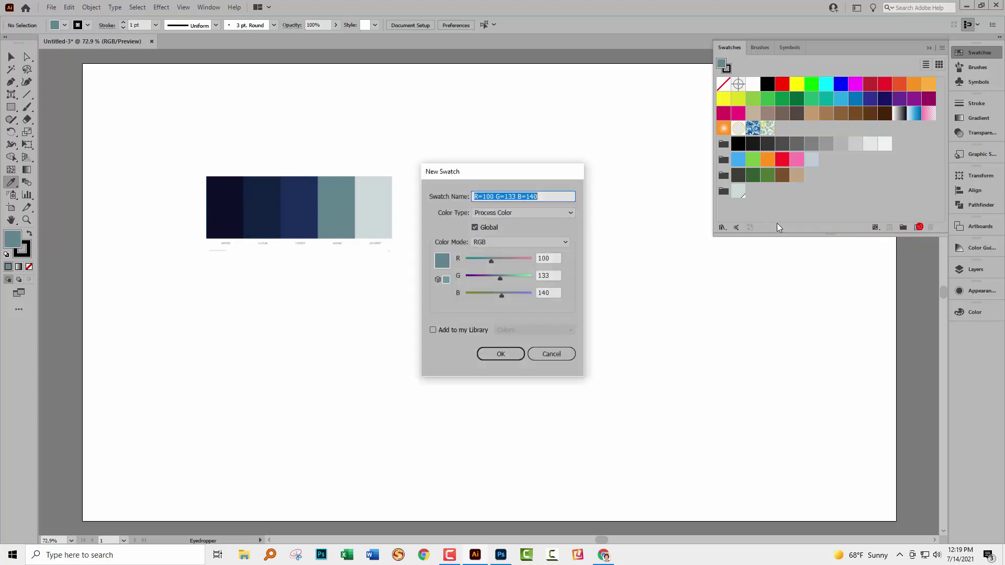
click(524, 355)
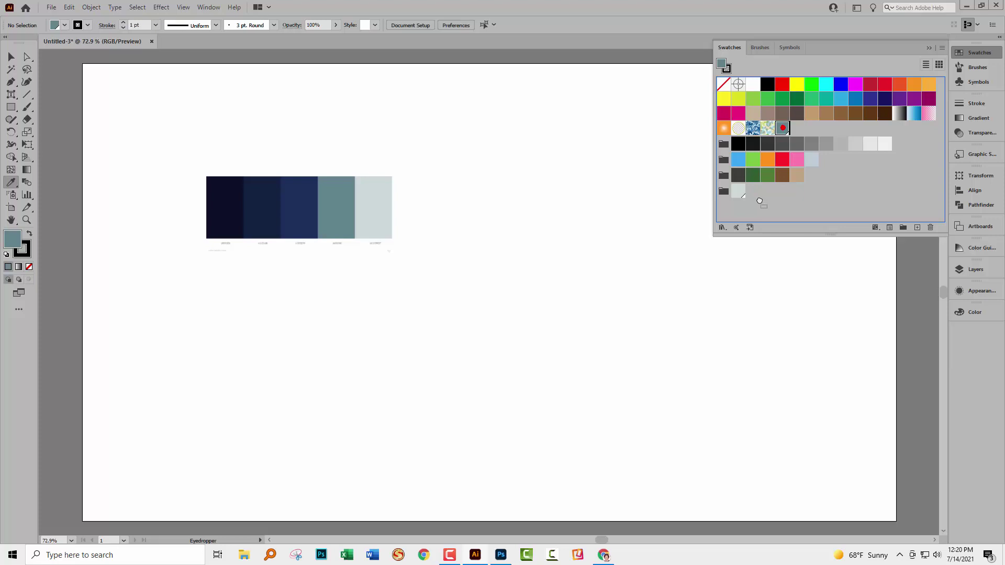
drag(759, 202, 756, 194)
click(777, 128)
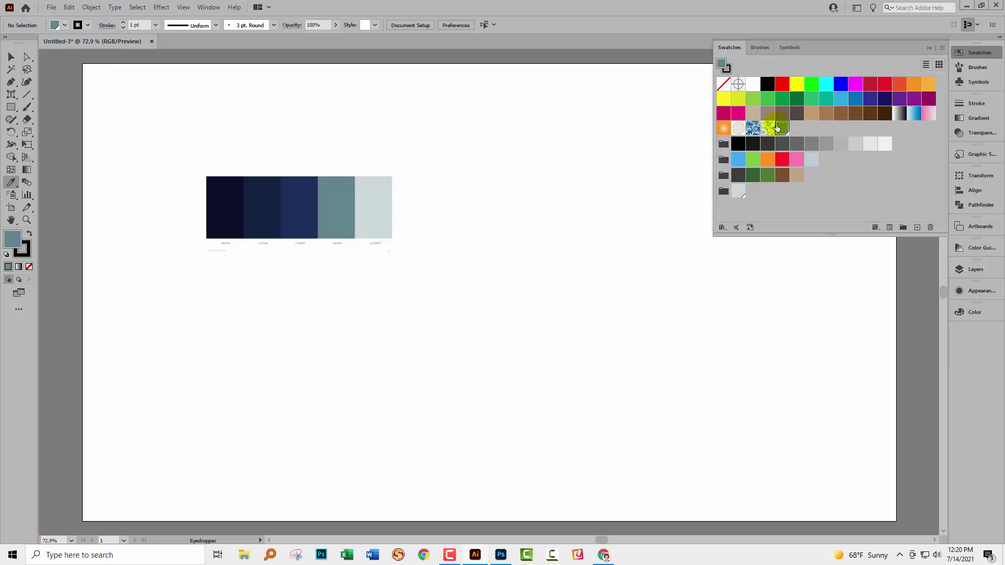
drag(778, 128, 737, 194)
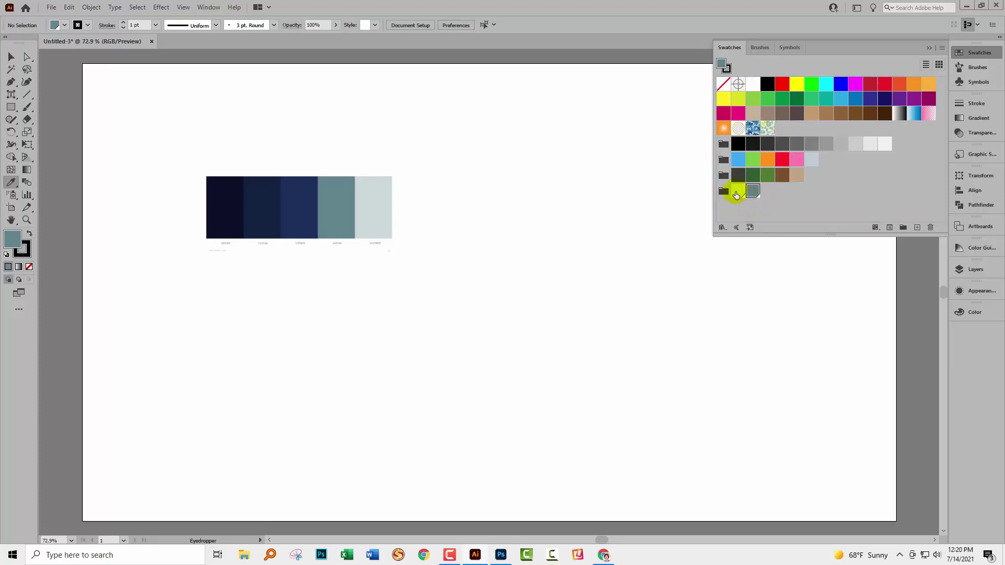
Sample the two navy shades and the darkest colour, adding each as a swatch in Color Group 1
click(307, 193)
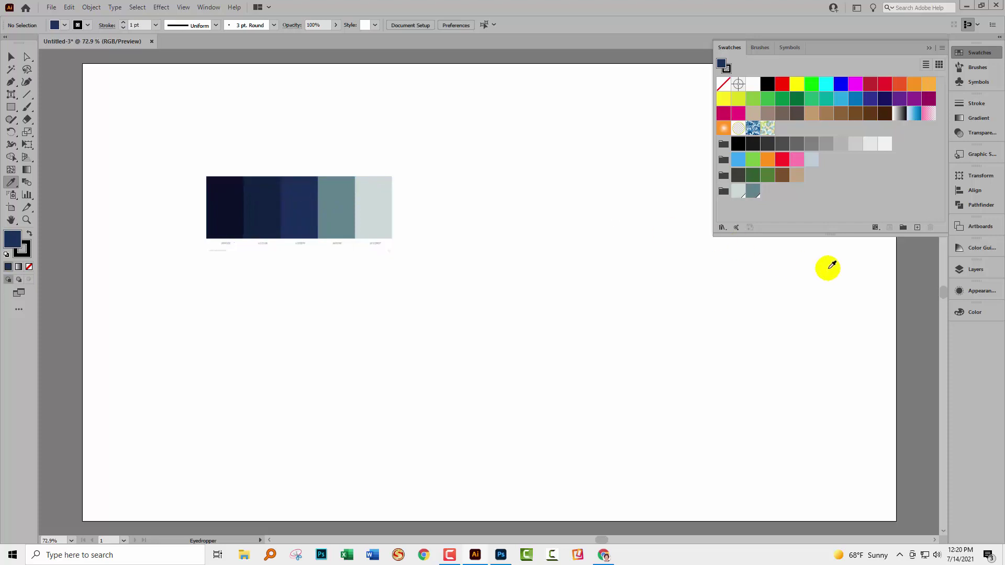
click(723, 191)
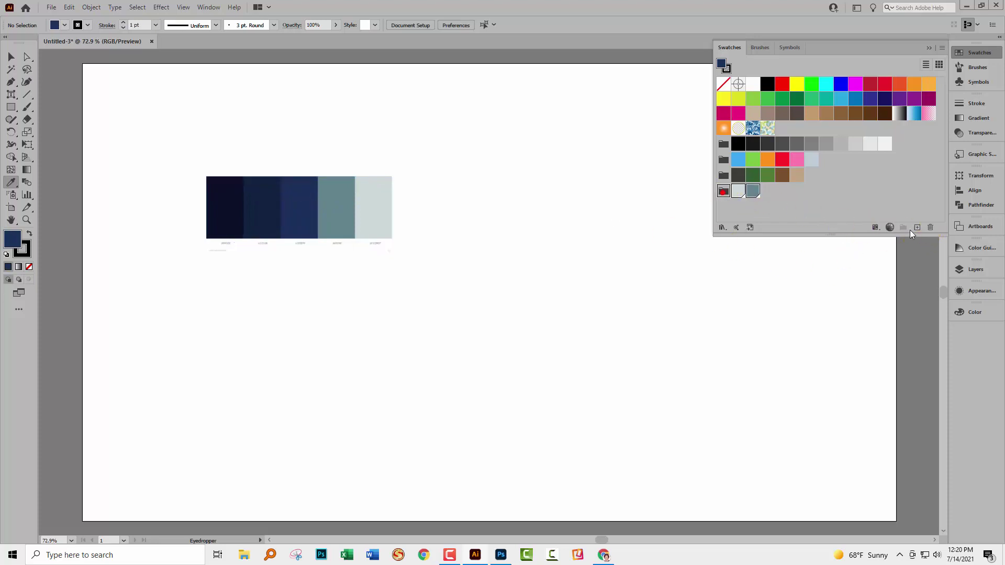
click(917, 228)
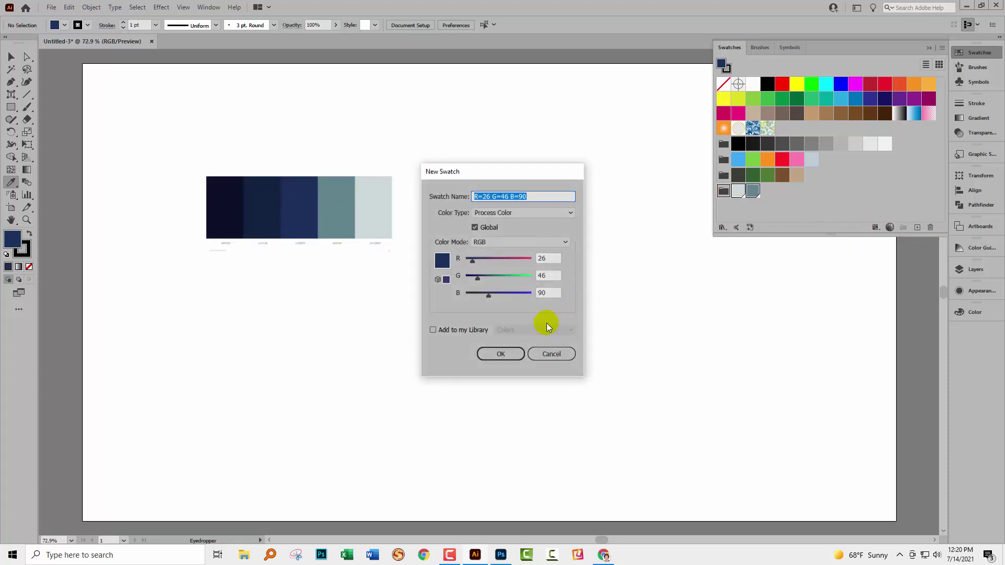
click(497, 350)
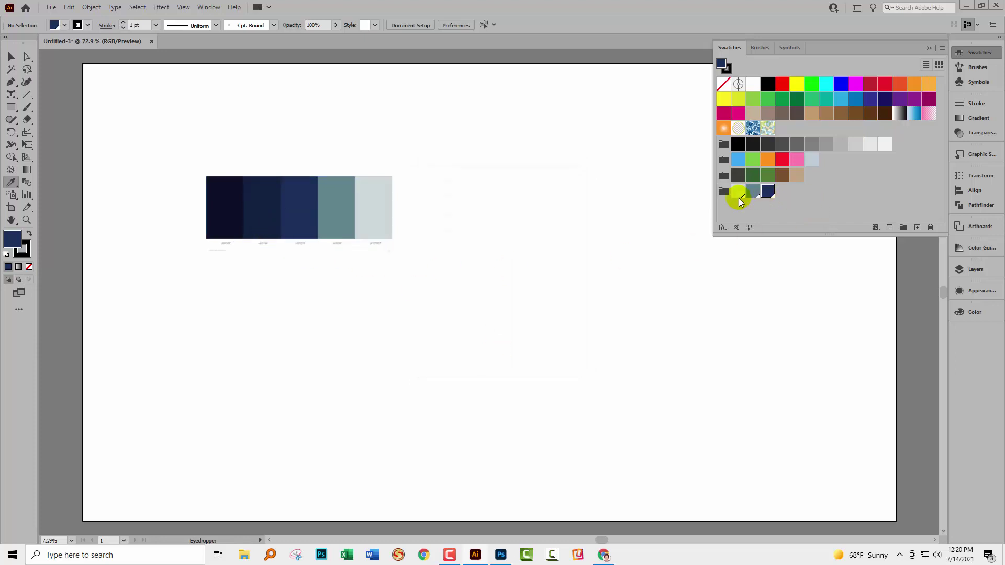
click(273, 191)
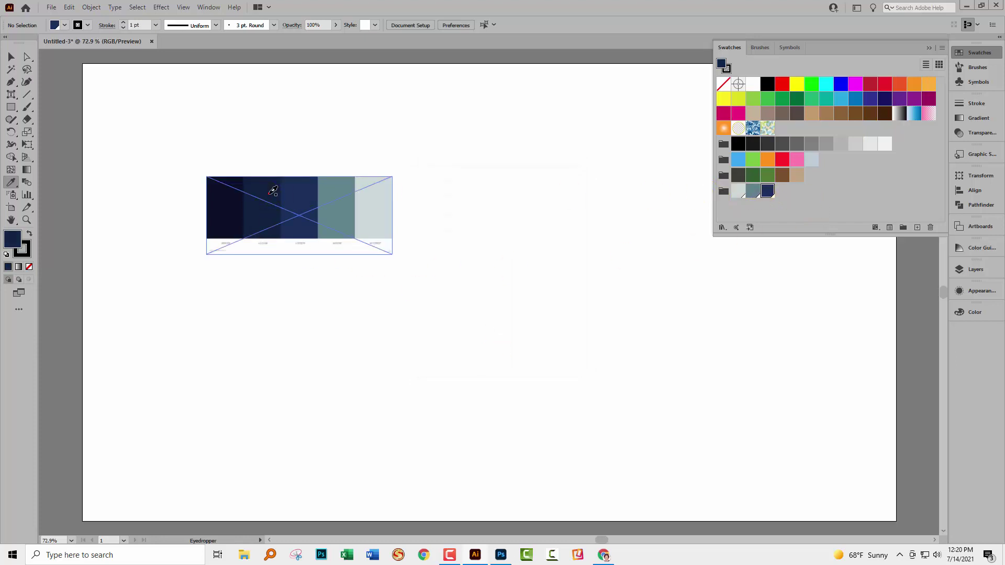
click(725, 193)
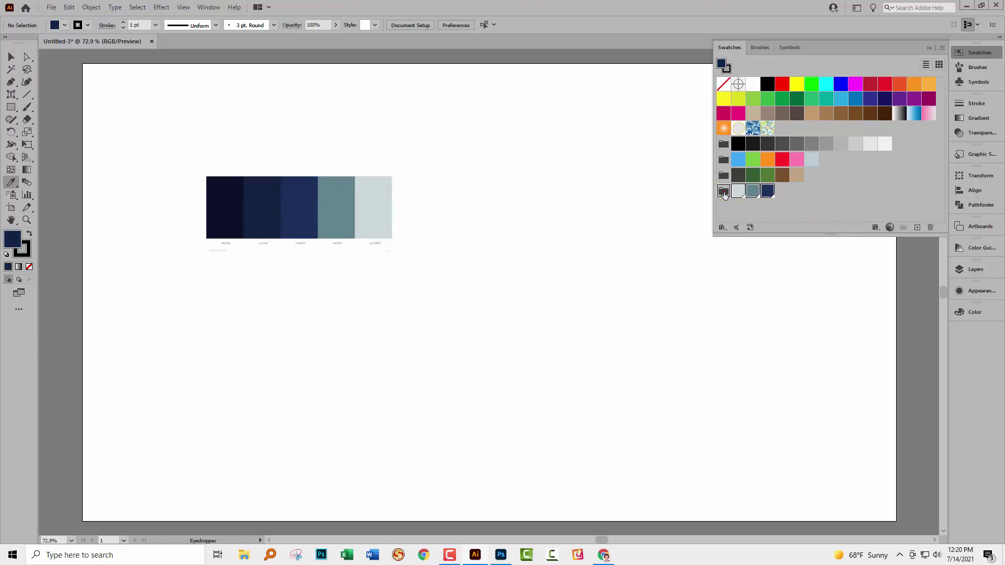
click(917, 228)
click(492, 354)
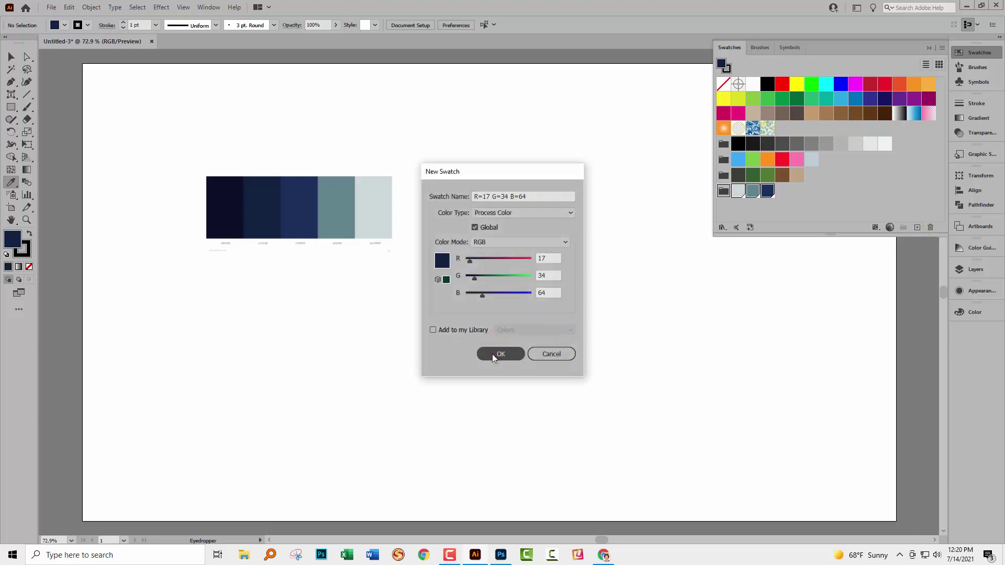
click(230, 201)
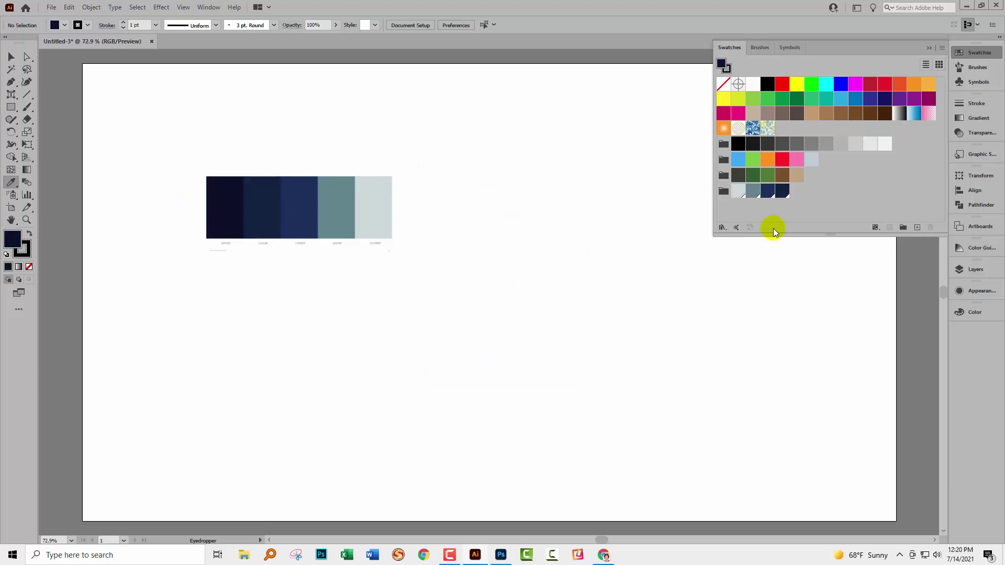
click(724, 192)
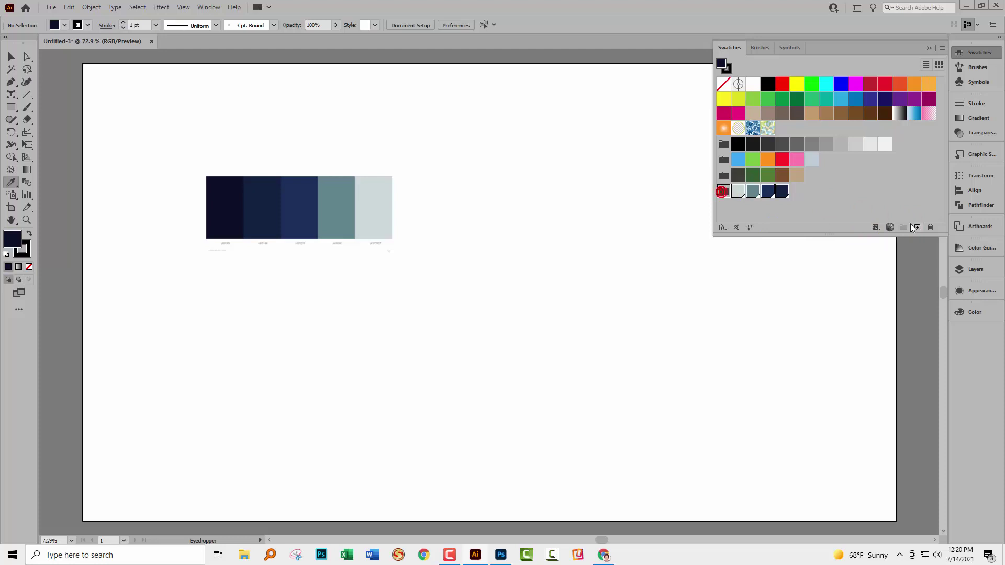
click(917, 227)
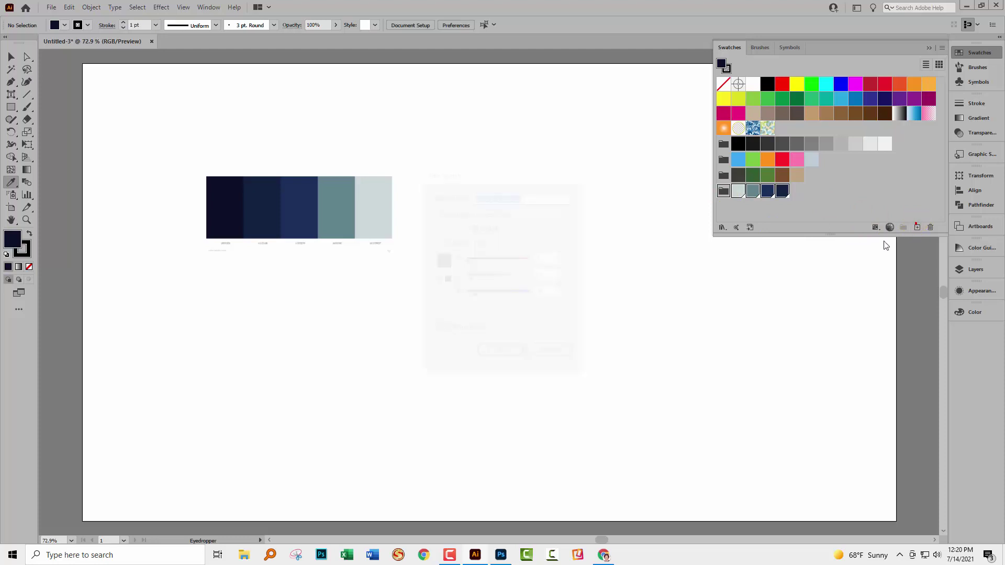
click(501, 355)
Delete the placed palette JPEG from the artboard and narrow the Swatches panel
key(v)
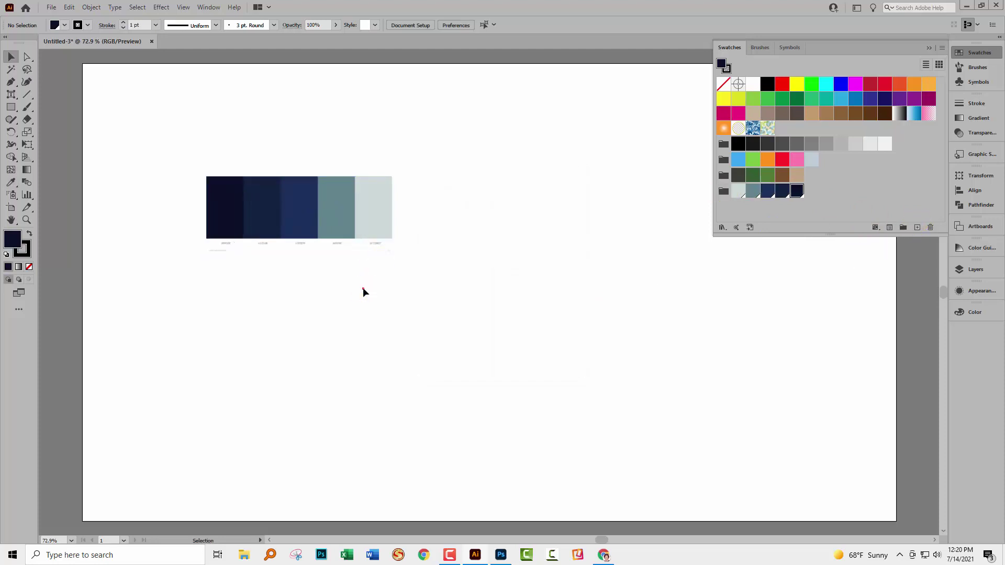
drag(410, 270, 187, 153)
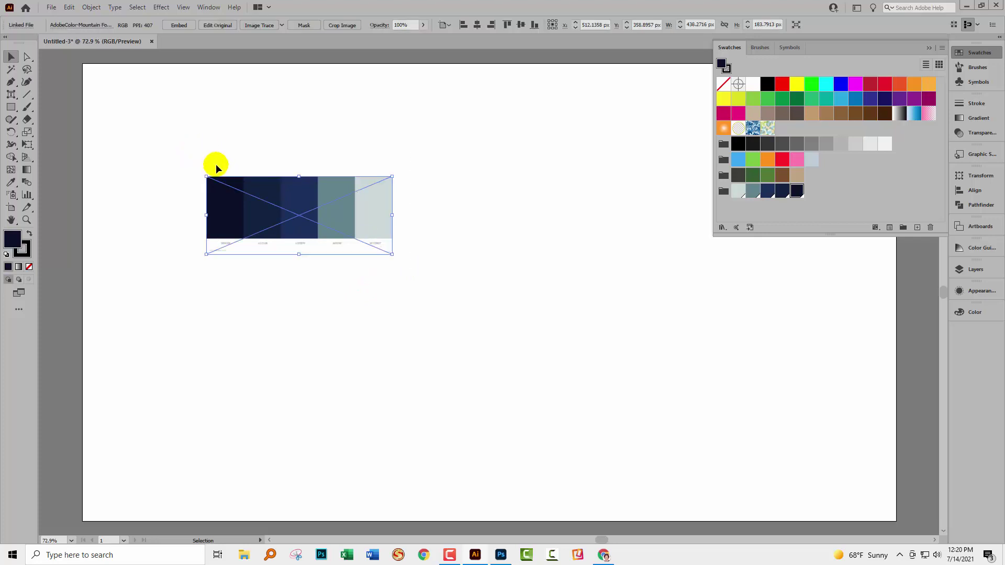
key(Delete)
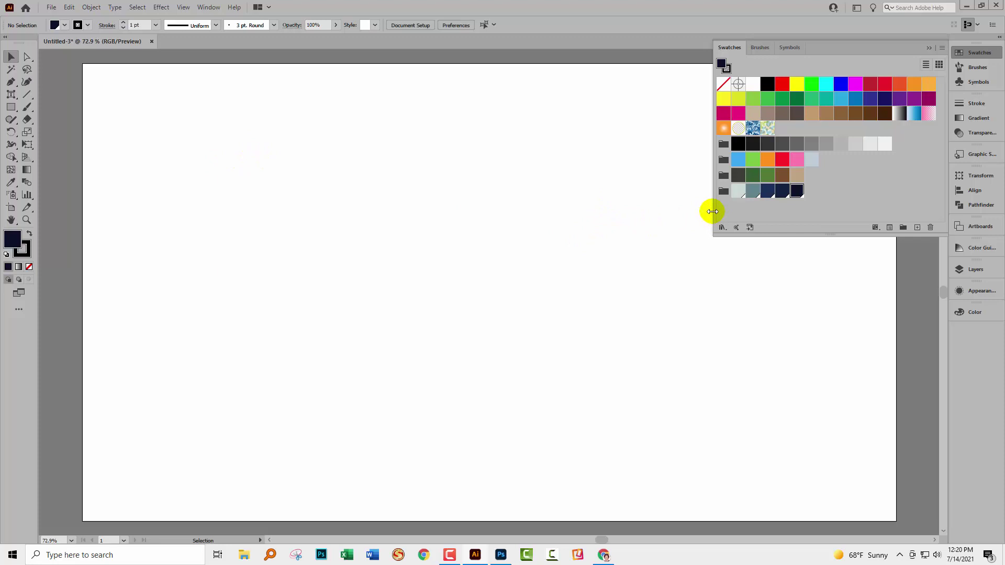
drag(713, 212, 836, 313)
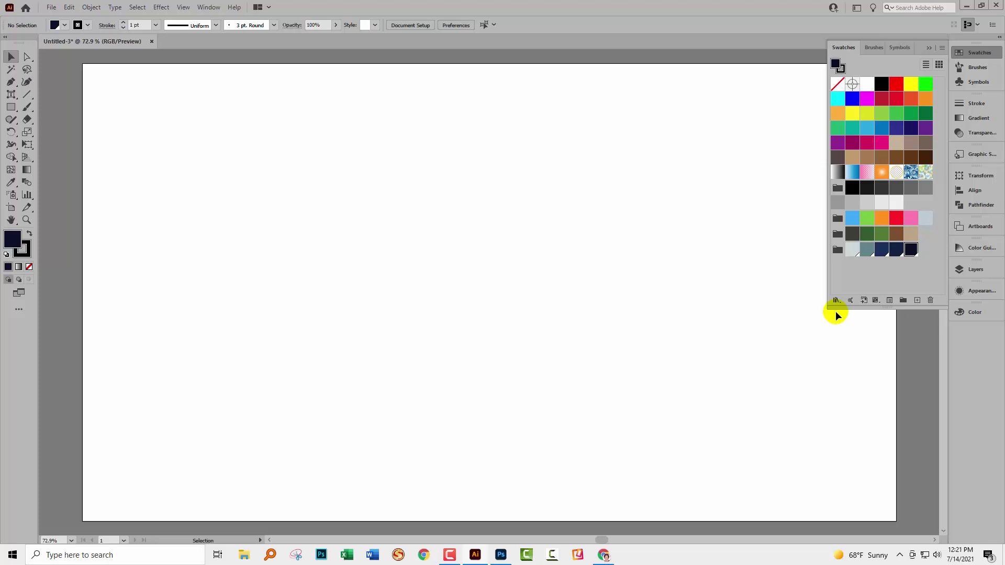
Return to Chrome's Adobe Color forest theme results and dismiss the download bar
click(604, 555)
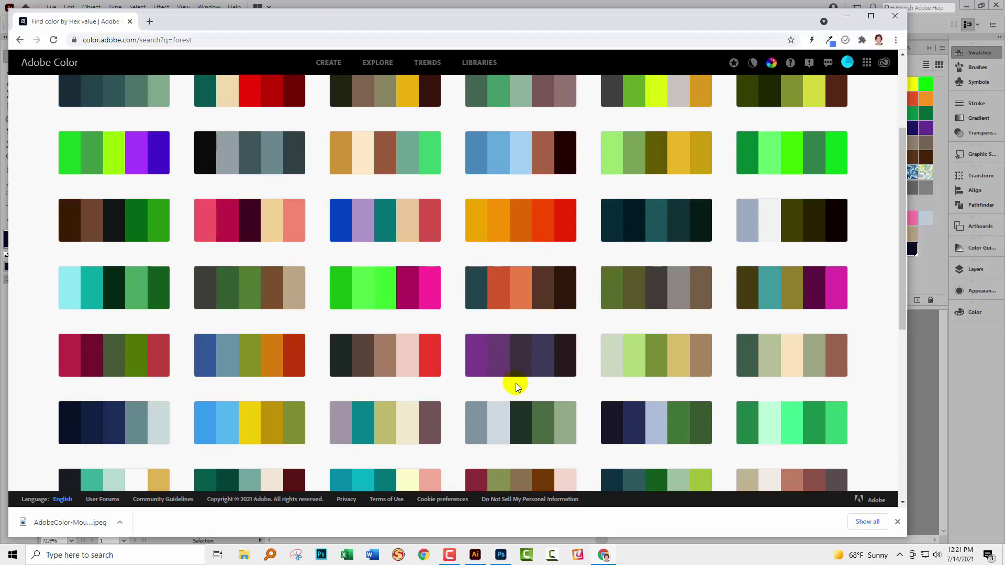
click(898, 523)
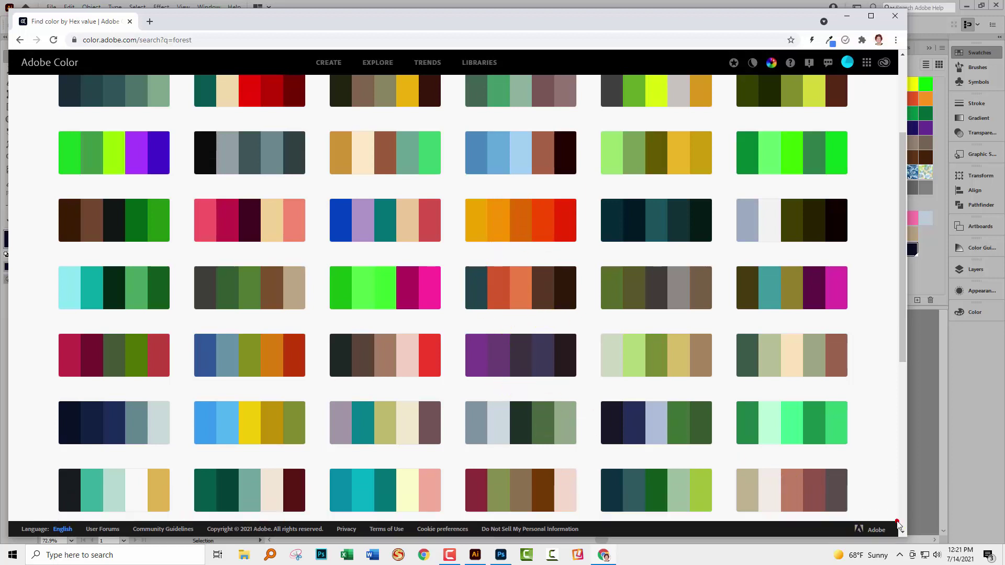